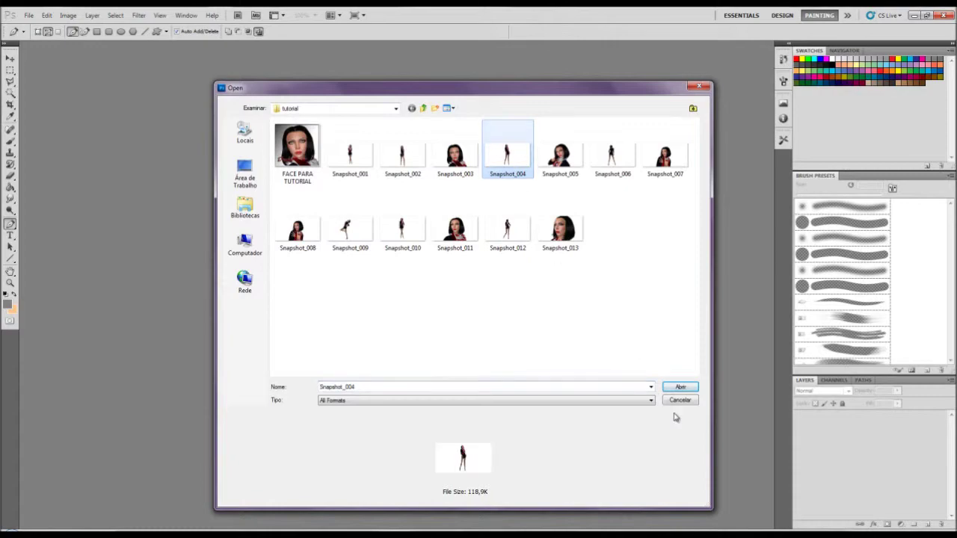
Open the Snapshot_004 photo and duplicate its Background layer as Background copy
click(681, 390)
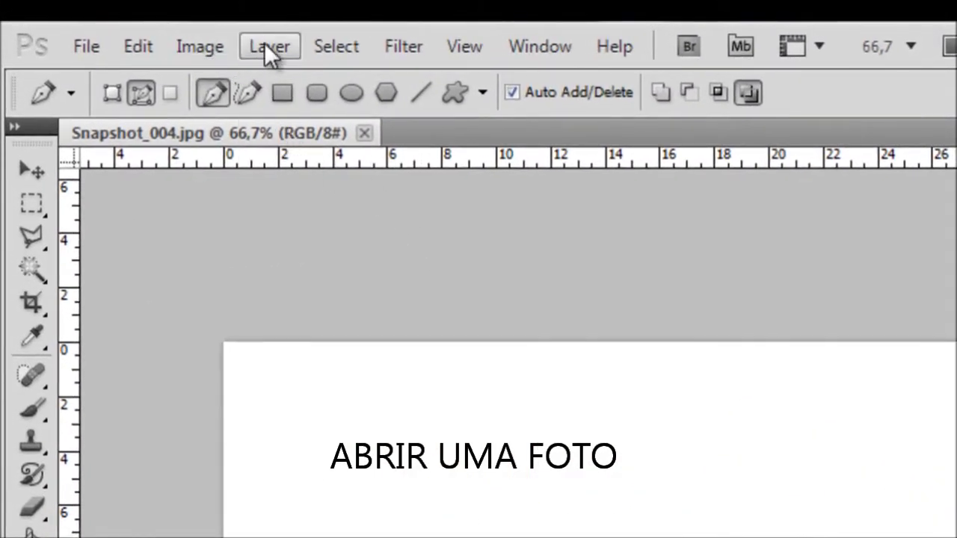
click(264, 44)
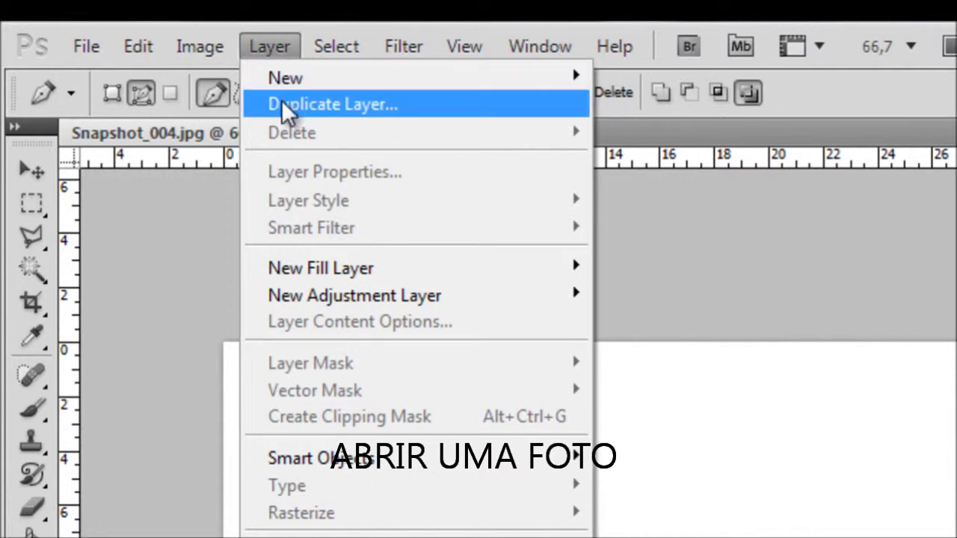
click(437, 107)
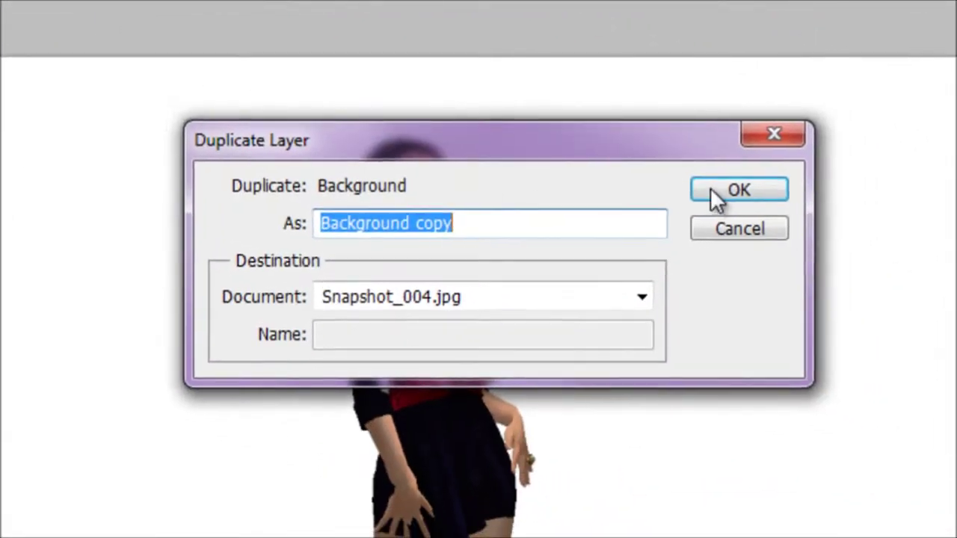
click(721, 195)
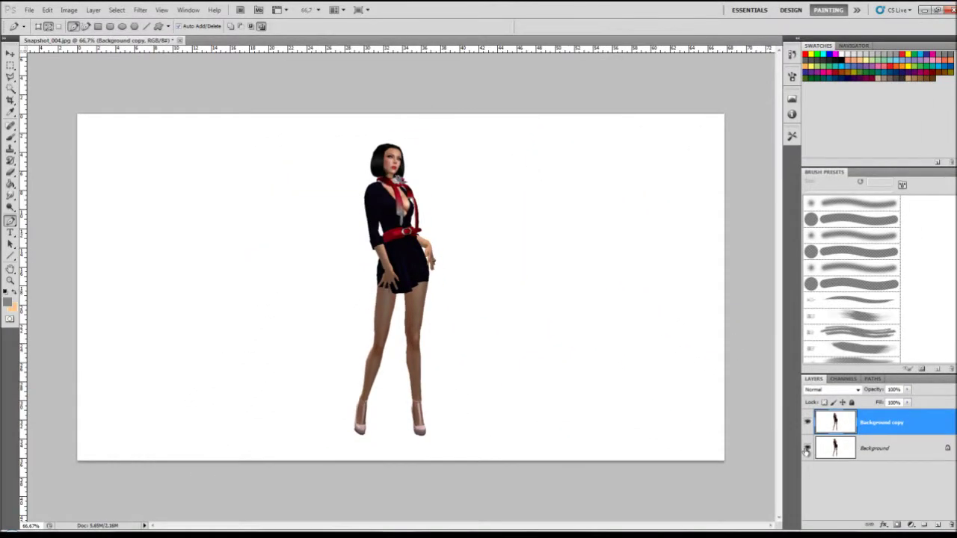
Hide the original Background layer and leave Background copy visible
click(808, 449)
click(808, 424)
click(808, 424)
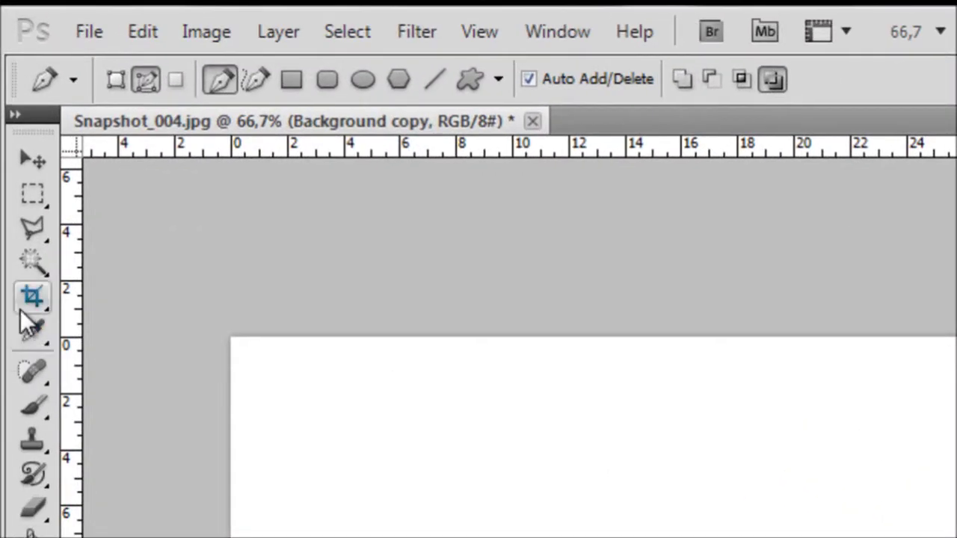
Select the white area around the woman on Background copy with the Magic Wand, delete it and deselect
click(11, 89)
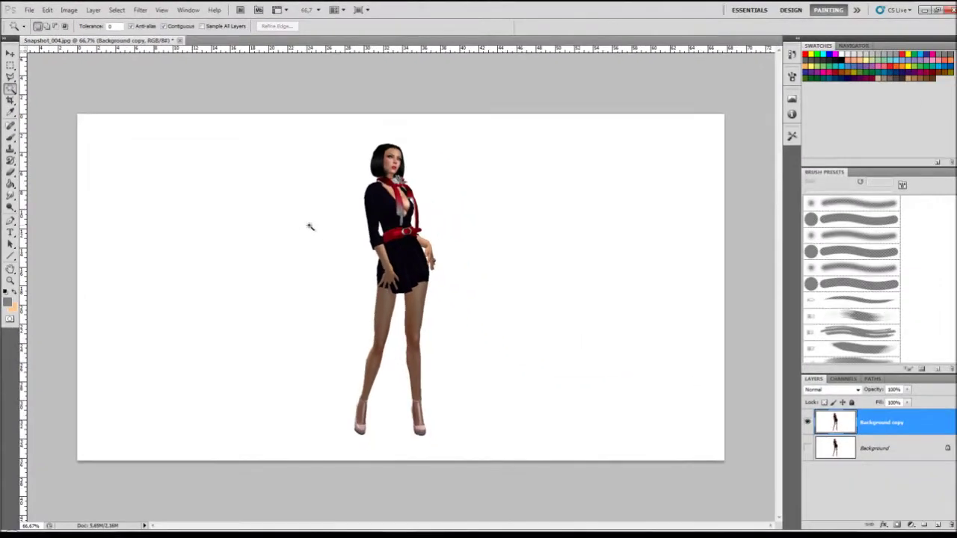
click(310, 227)
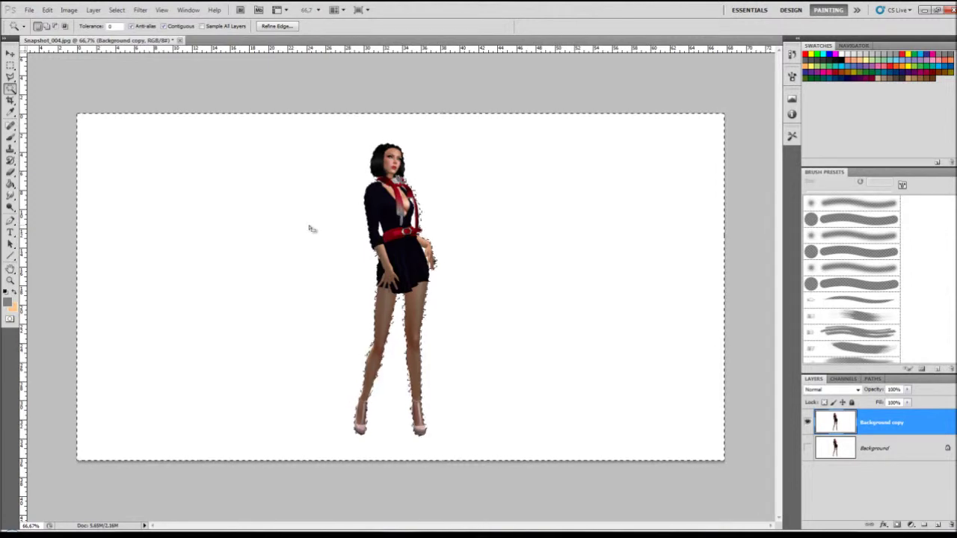
key(Delete)
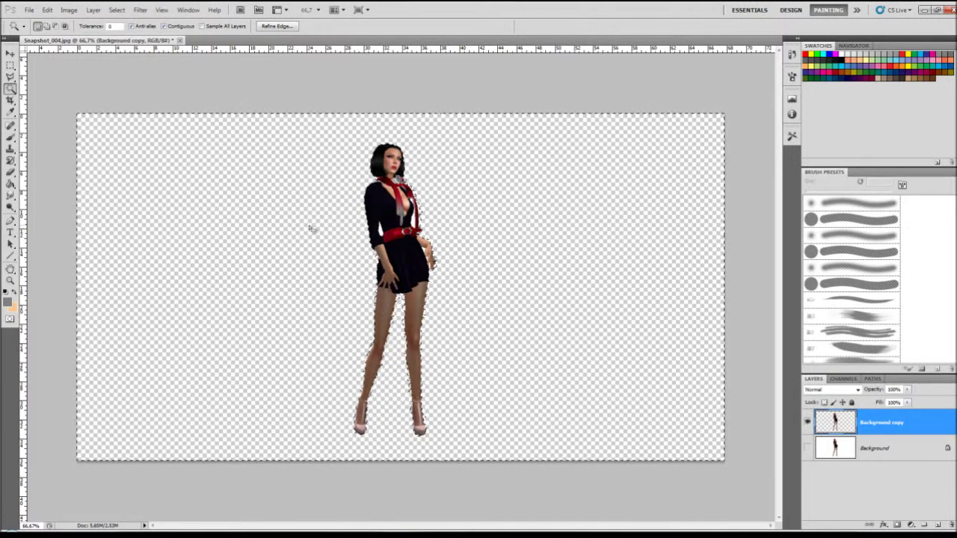
key(ctrl+d)
Create a new empty layer between Background and Background copy
scroll(351, 213, up, 10)
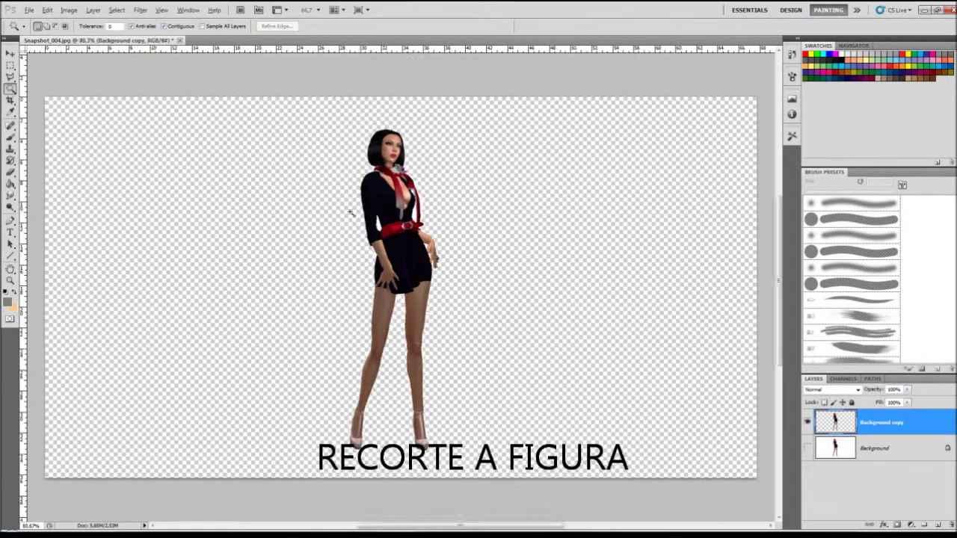
scroll(350, 213, up, 2)
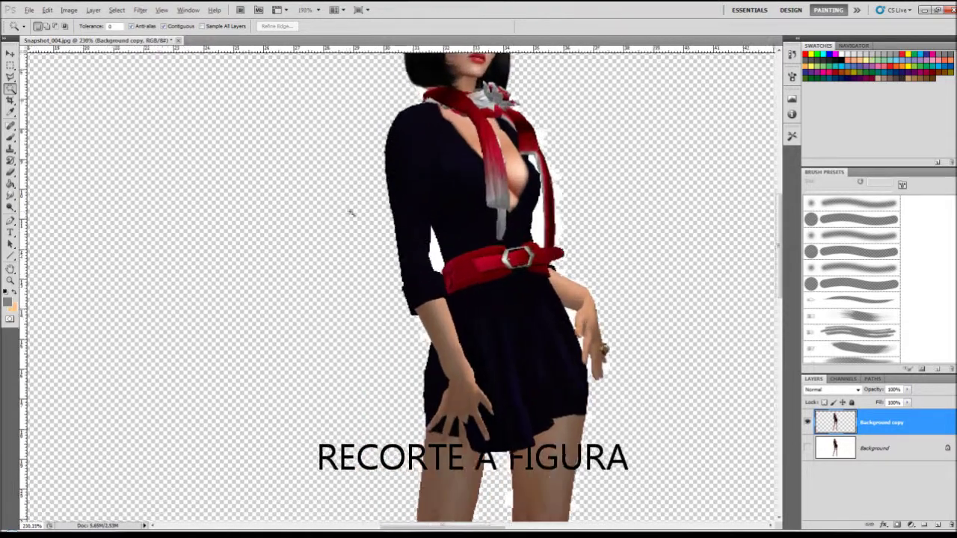
click(832, 447)
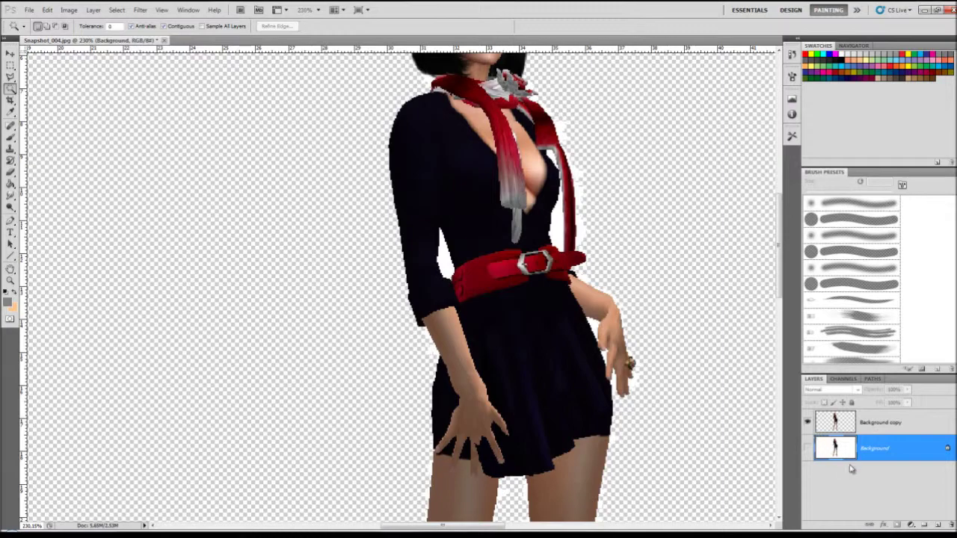
click(937, 525)
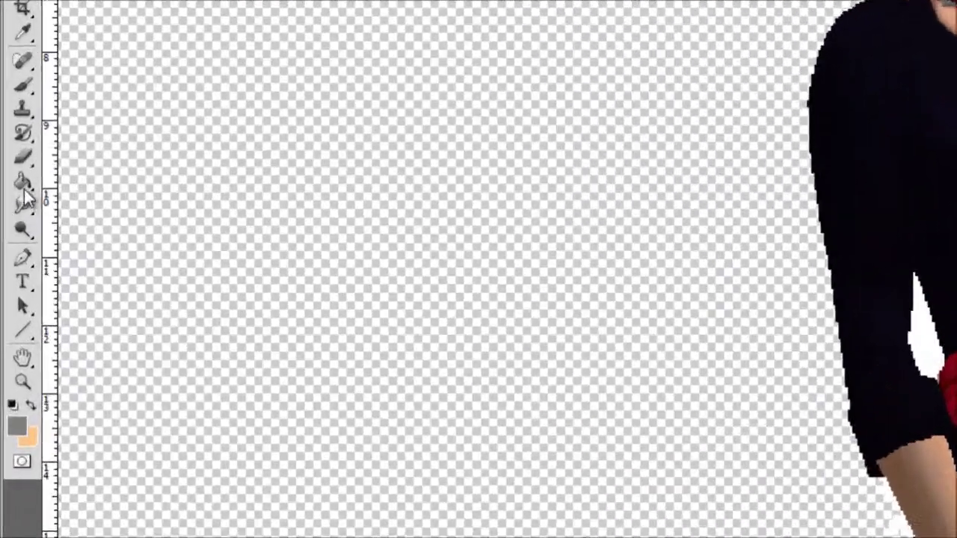
Set the foreground color to near-black 080101 and fill the new layer with the Paint Bucket
click(13, 172)
click(34, 175)
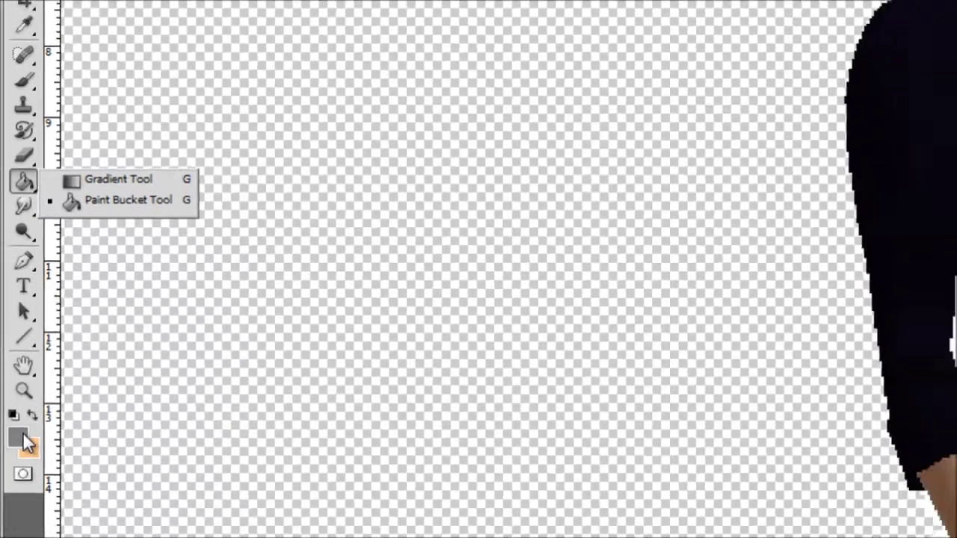
click(24, 499)
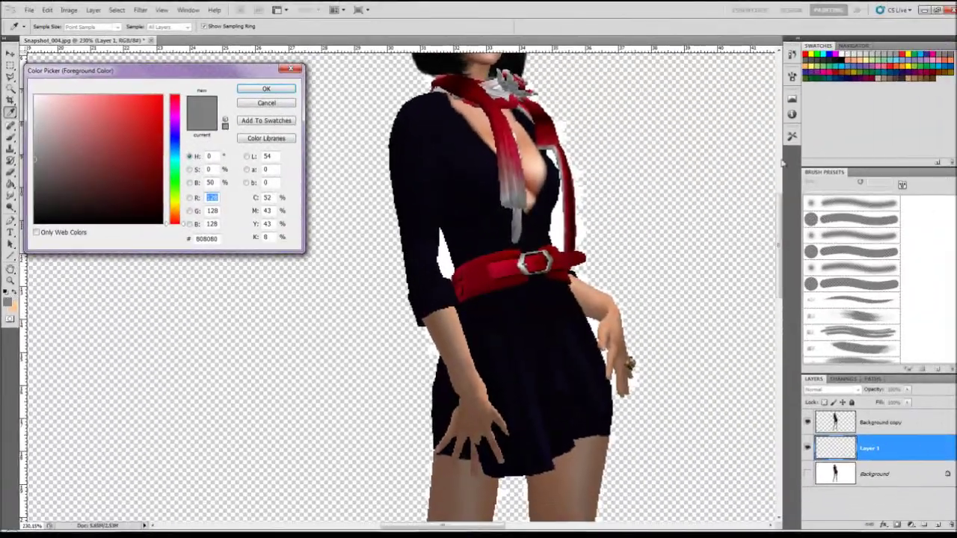
click(147, 222)
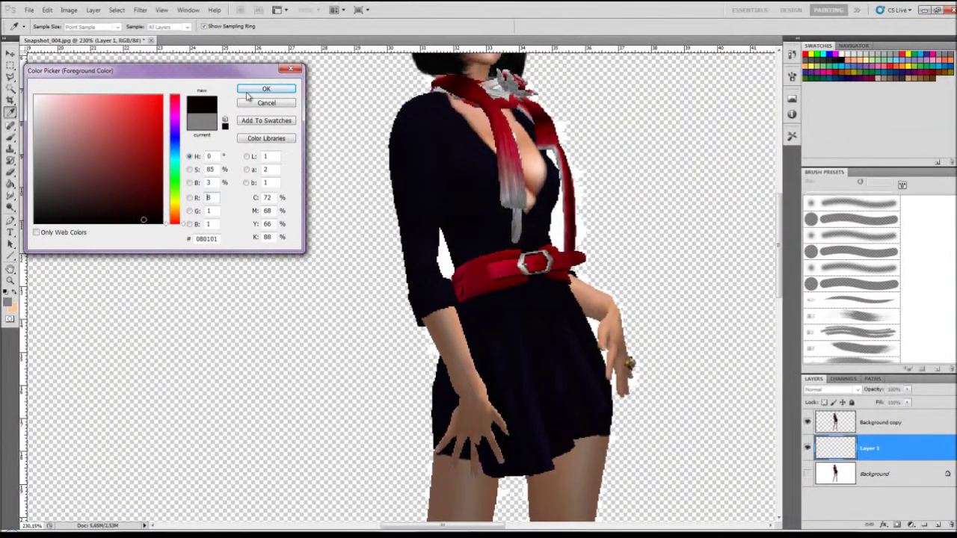
click(251, 88)
click(291, 229)
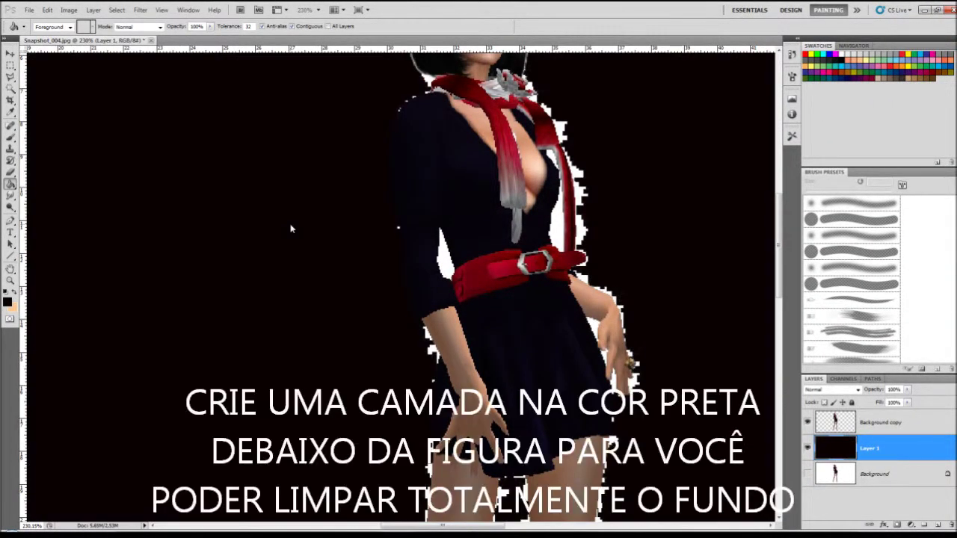
drag(513, 160, 426, 315)
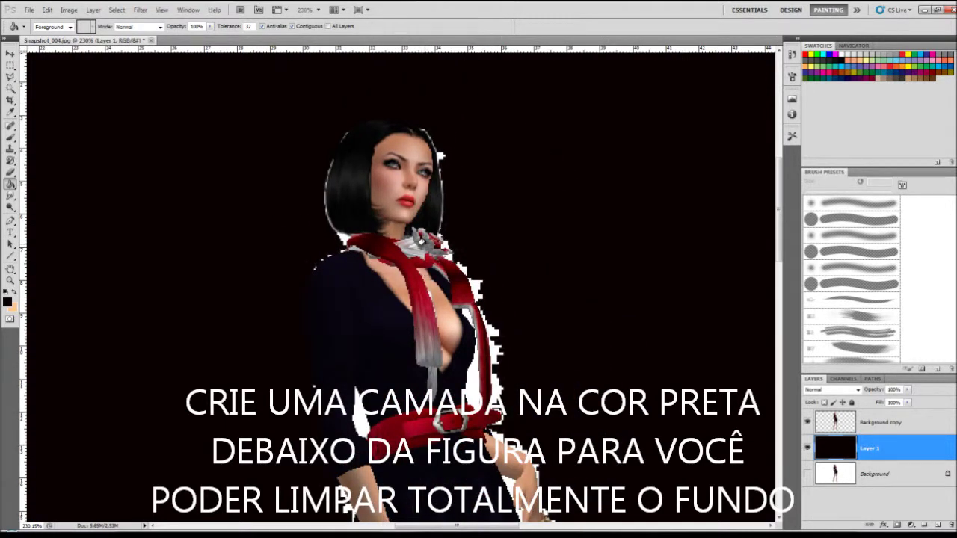
alt+scroll(421, 240, up, 5)
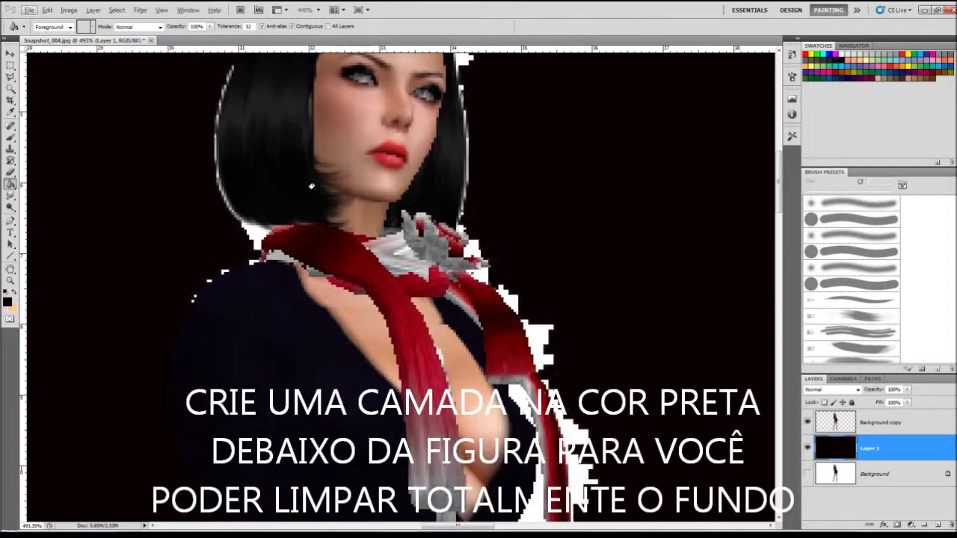
drag(274, 195, 372, 321)
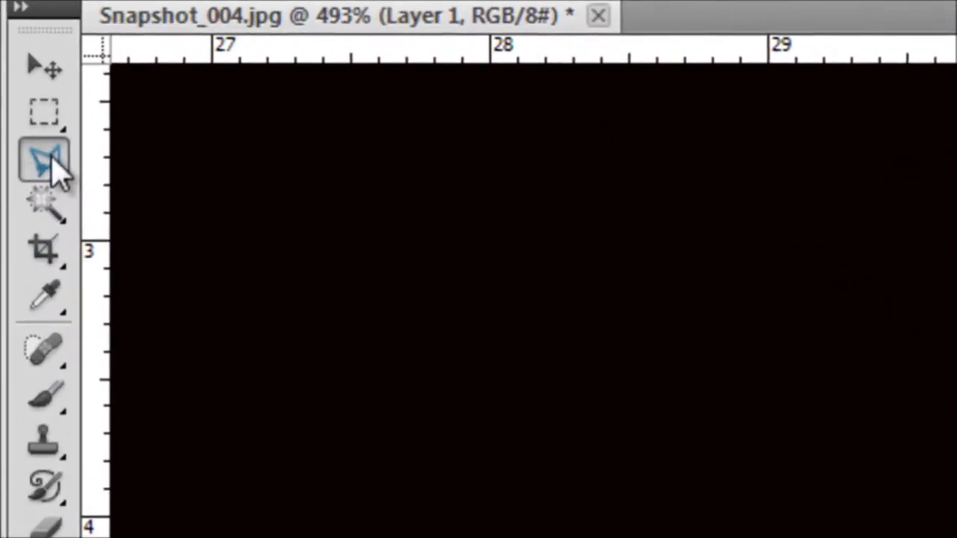
click(10, 77)
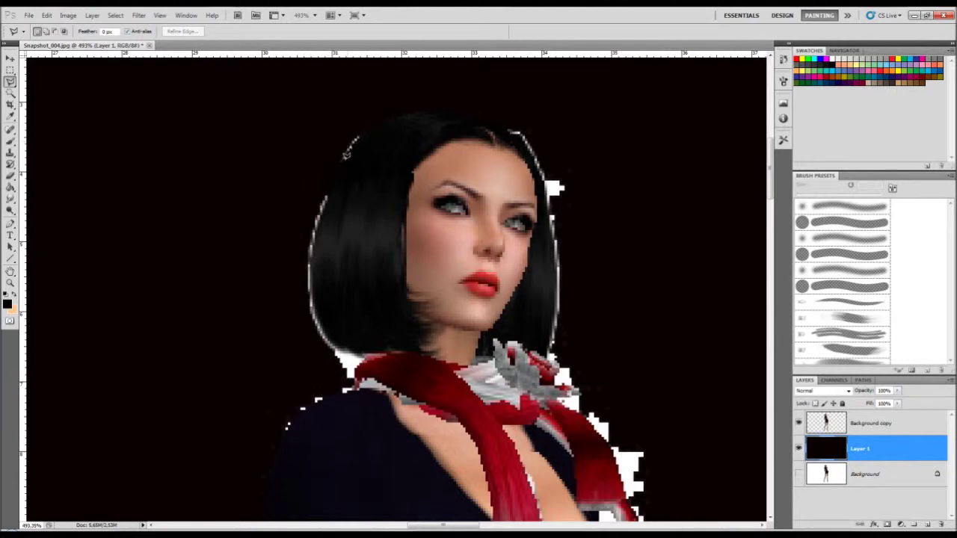
click(309, 157)
double_click(345, 134)
click(460, 208)
Outline the white fringe along the hair's left side with the freehand Lasso, delete it from Background copy and deselect
click(10, 83)
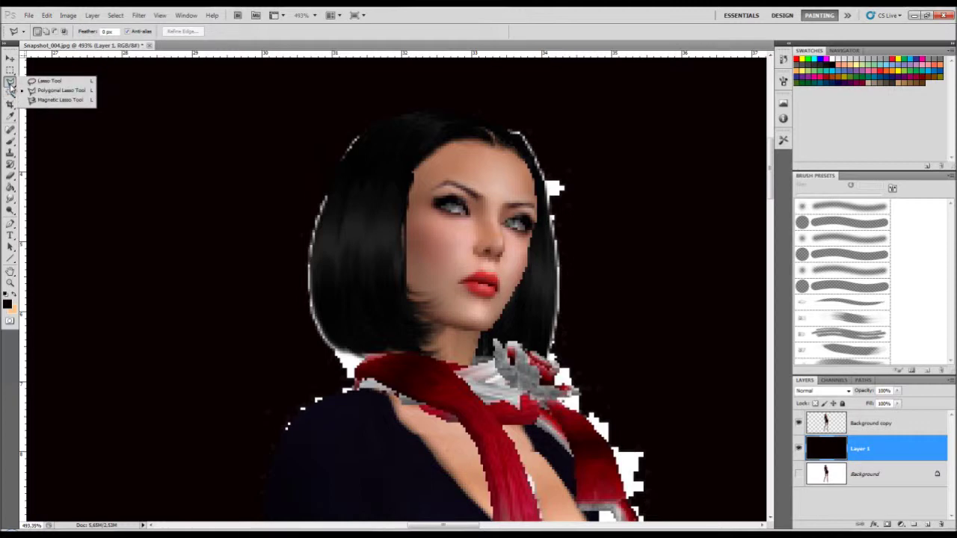
click(55, 81)
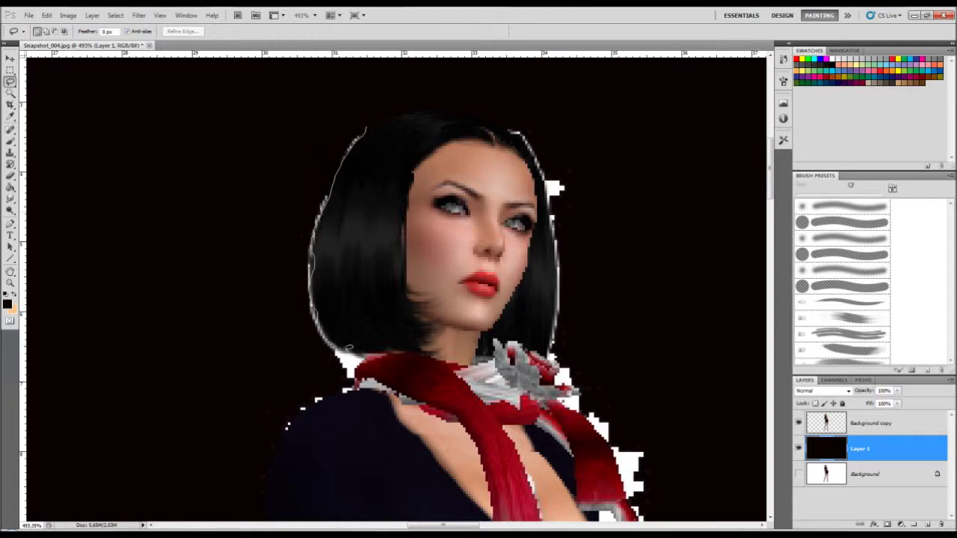
mouse_move(337, 390)
mouse_down()
mouse_move(302, 363)
mouse_move(247, 251)
mouse_move(299, 125)
mouse_move(368, 131)
mouse_up()
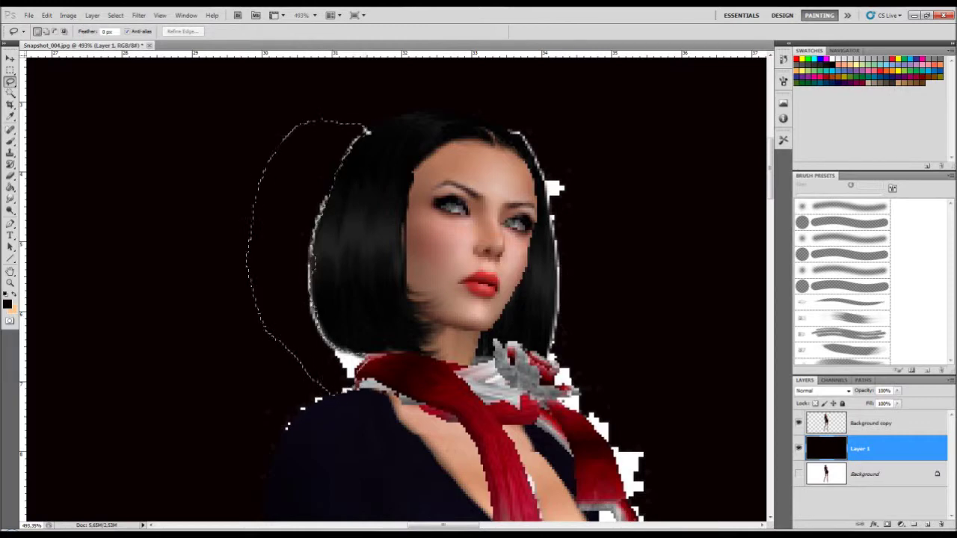
click(846, 423)
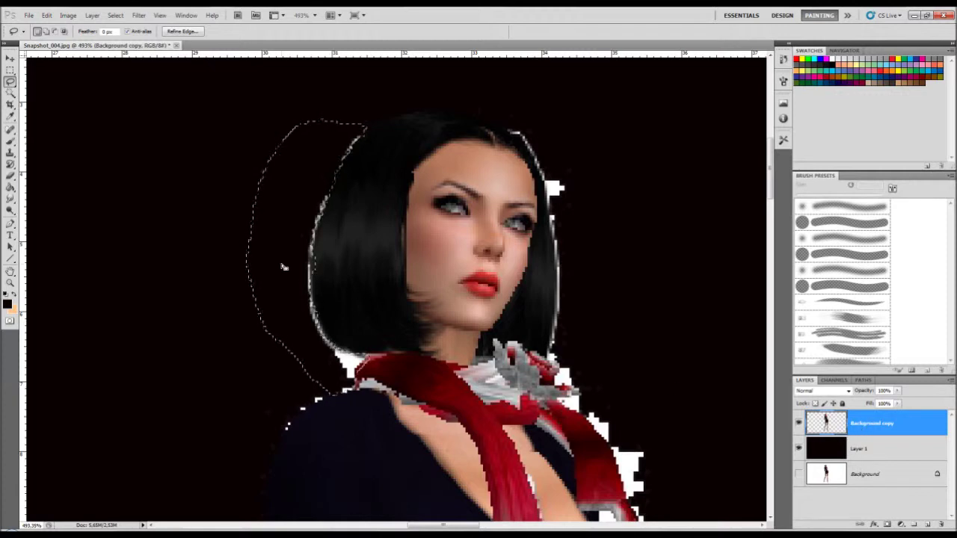
key(Delete)
key(ctrl+d)
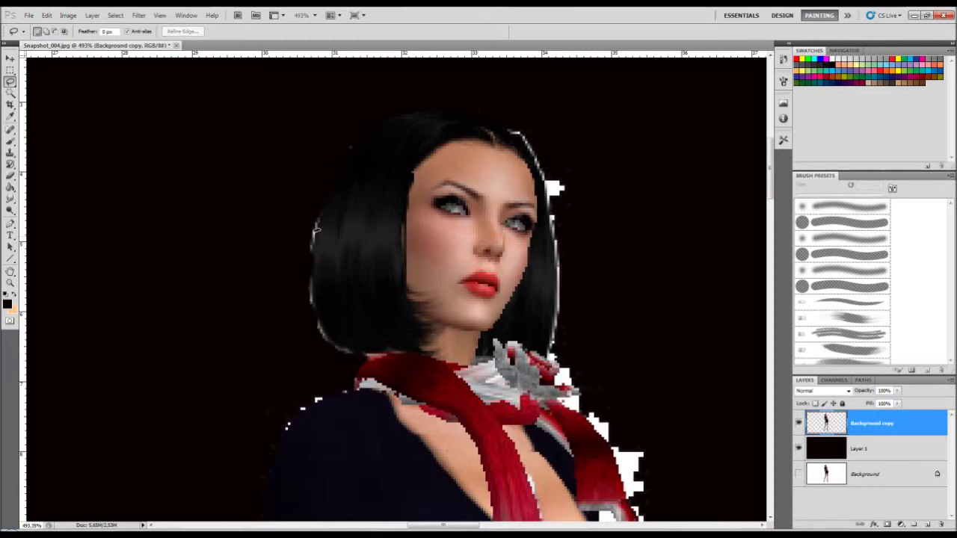
Lasso the white gap between the torso and the hanging scarf end, delete it and deselect
drag(425, 325, 432, 336)
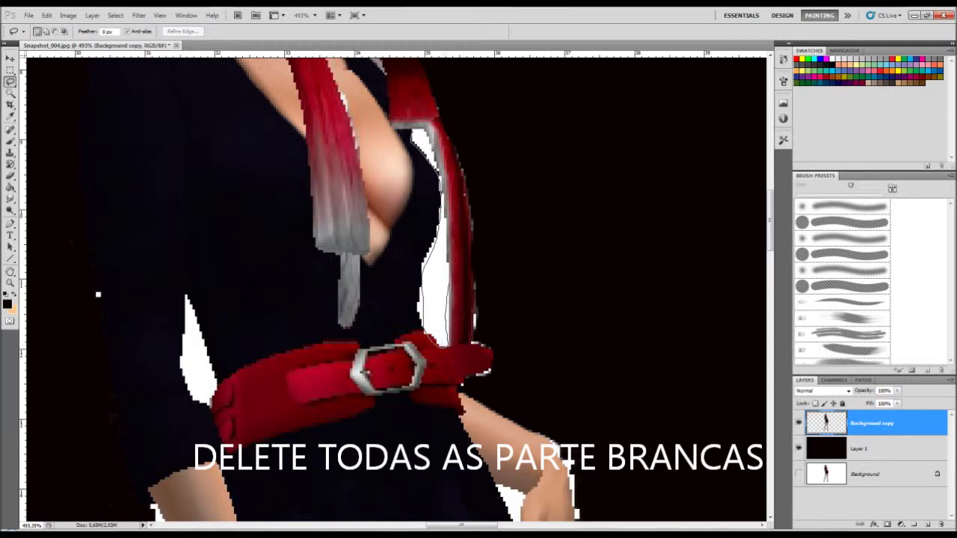
drag(412, 130, 415, 126)
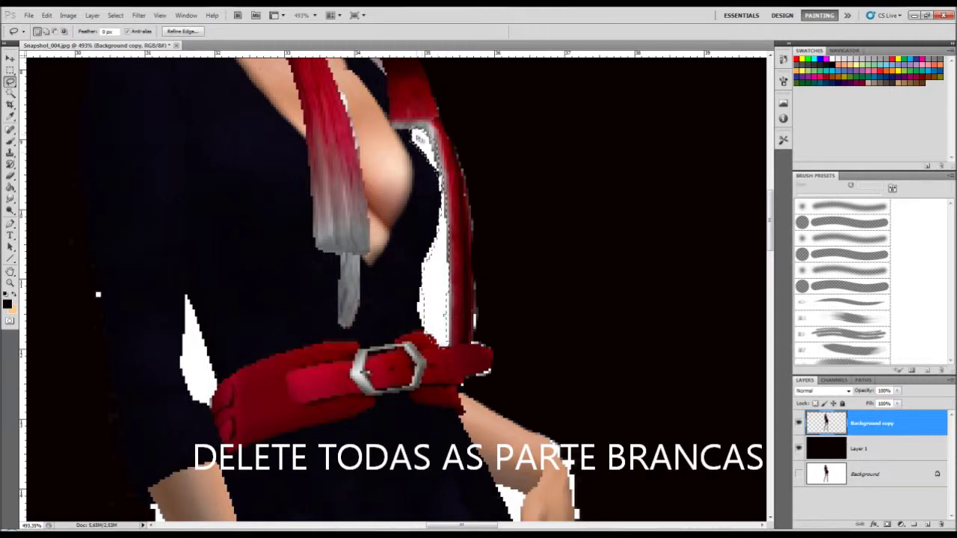
key(Delete)
key(ctrl+d)
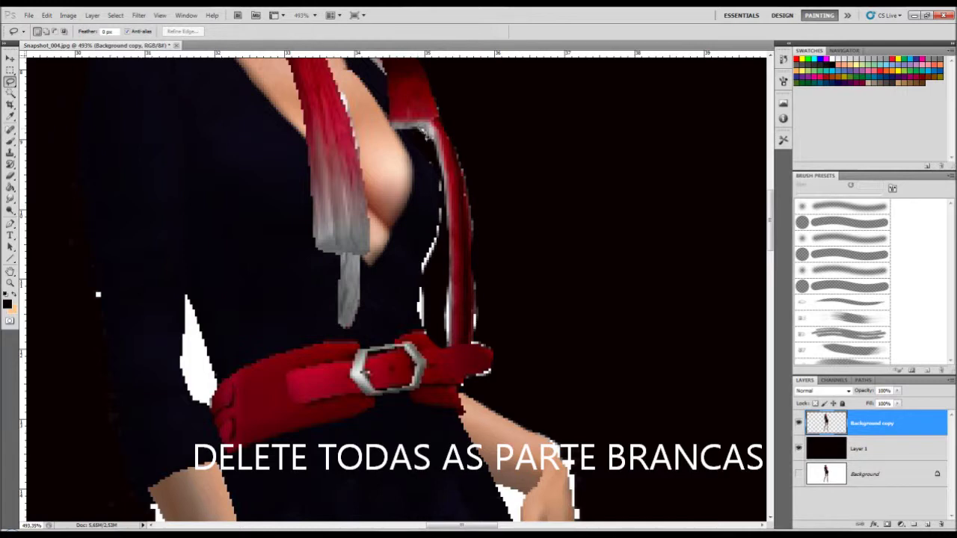
Delete the leftover white at the top of the scarf gap and lasso the white fringe along the torso's edge
drag(422, 130, 424, 136)
key(Delete)
key(ctrl+d)
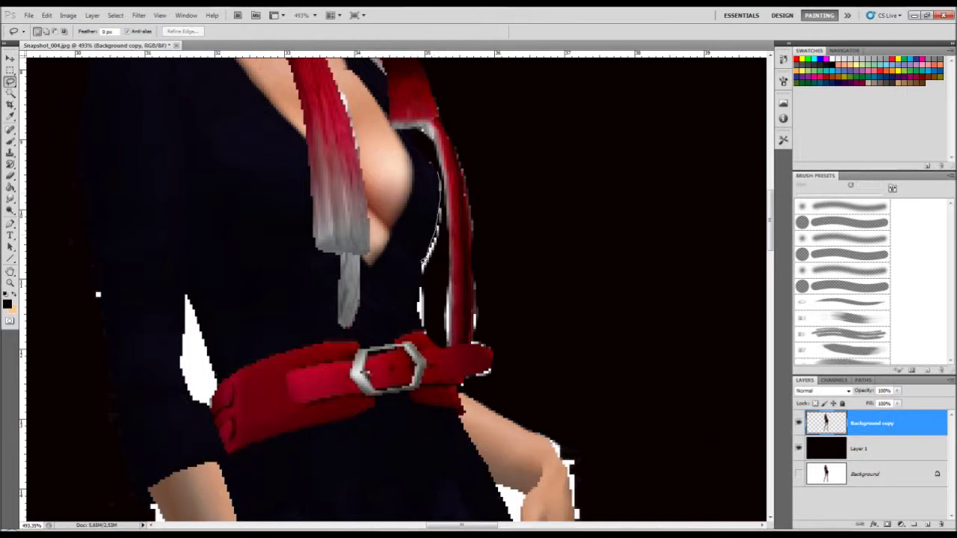
drag(434, 295, 448, 232)
drag(439, 170, 439, 168)
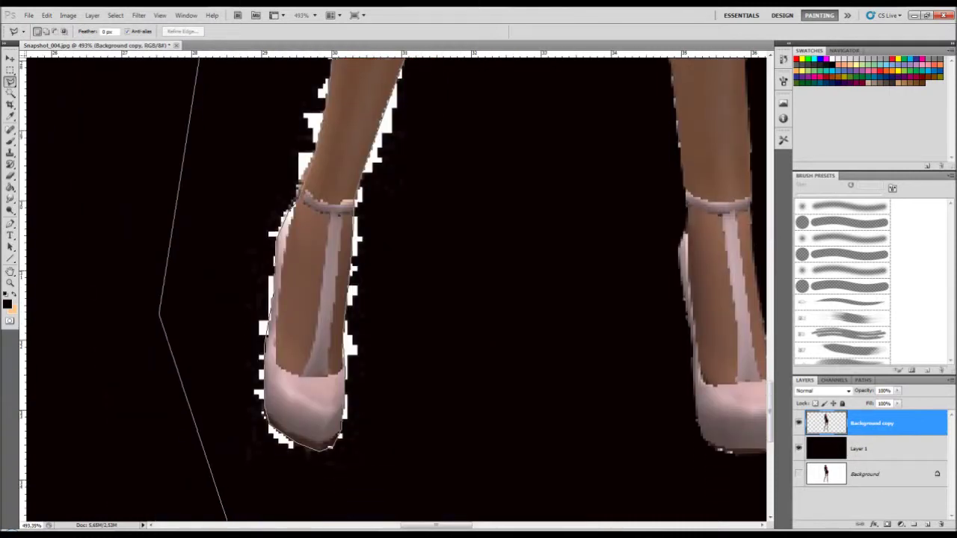
Enclose the white remnants around the left leg and shoe with the Polygonal Lasso, delete them and deselect
click(154, 486)
click(288, 505)
click(510, 503)
click(633, 437)
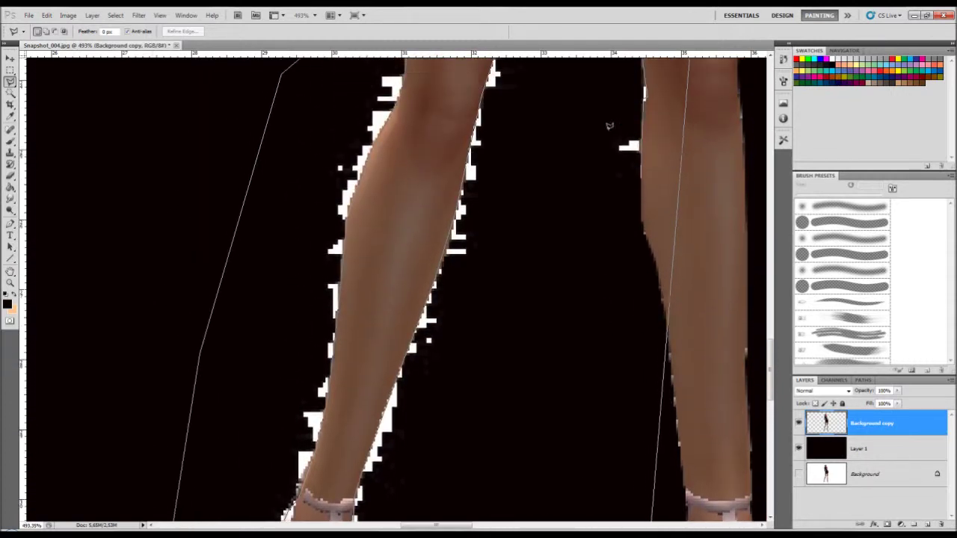
click(545, 257)
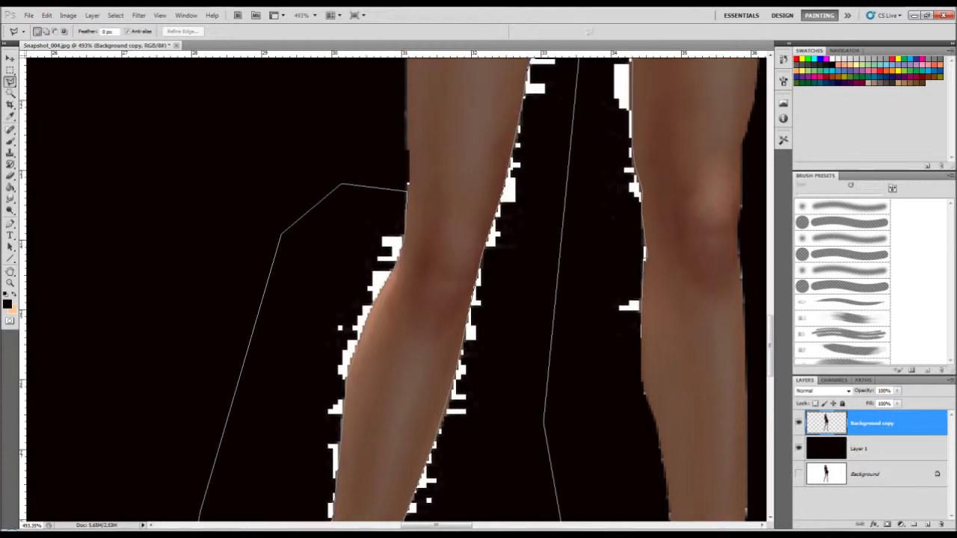
click(584, 296)
double_click(637, 350)
key(Delete)
key(ctrl+d)
Try to select the stray white speck beside the left sleeve with the Polygonal Lasso
scroll(565, 278, down, 5)
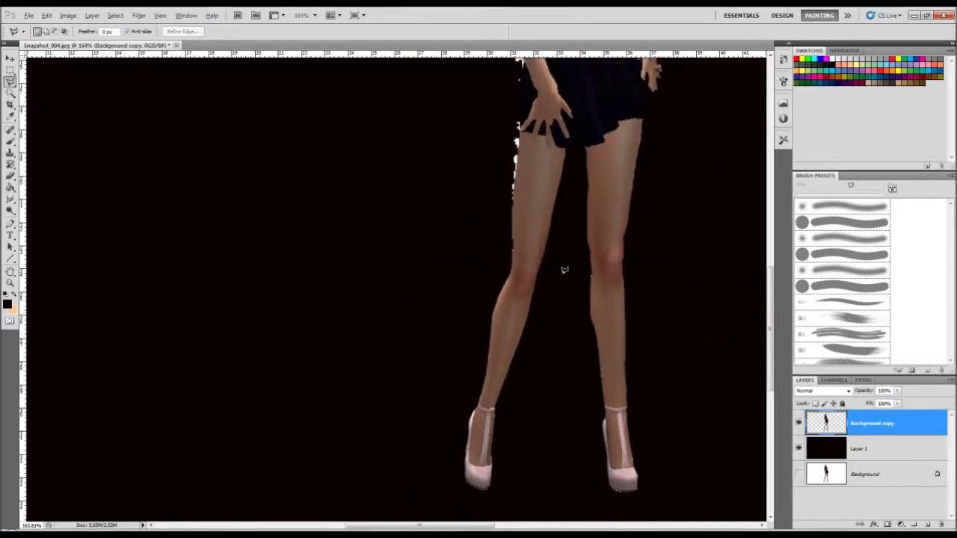
scroll(562, 269, up, 4)
click(273, 224)
double_click(223, 247)
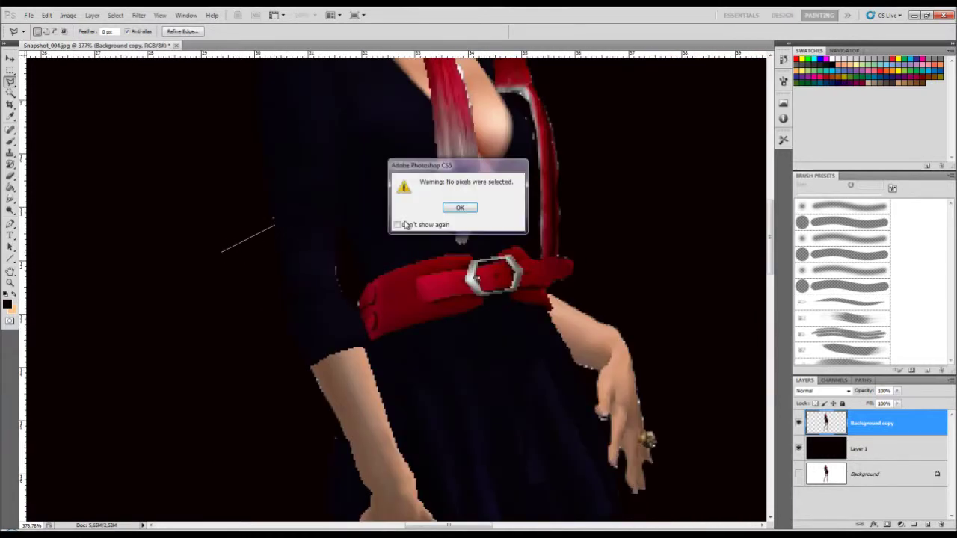
click(455, 207)
scroll(395, 240, down, 5)
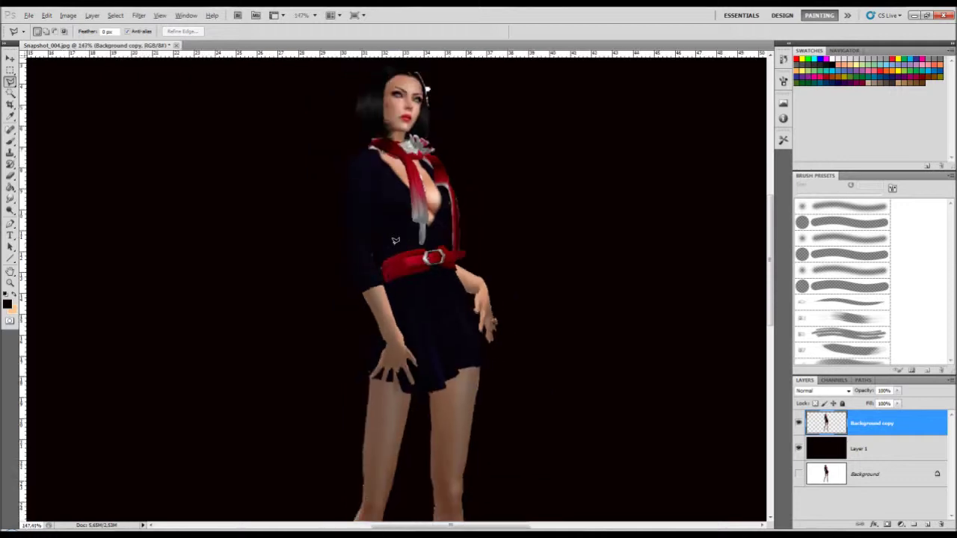
Enclose the white remnants along the hair beside the face with the Polygonal Lasso, delete them and deselect
scroll(428, 142, up, 2)
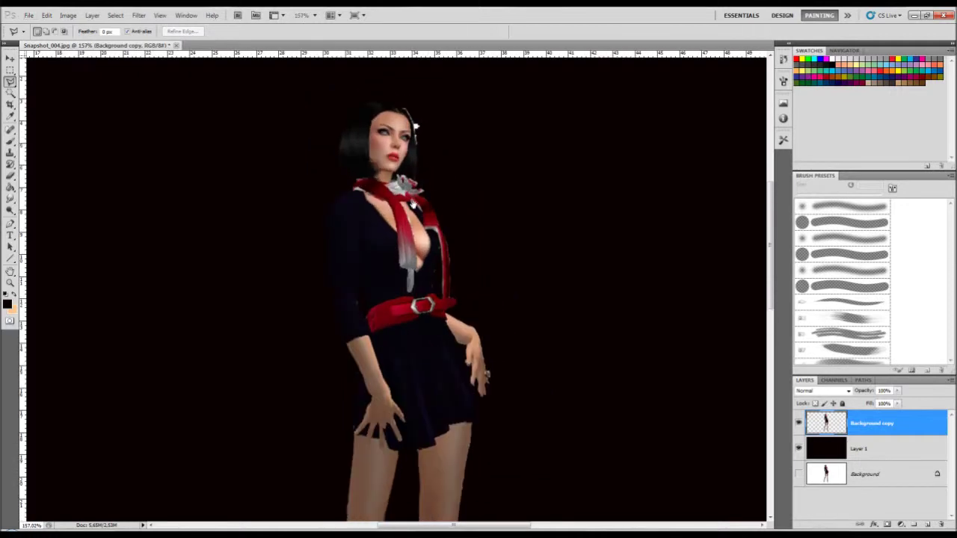
scroll(419, 299, up, 2)
scroll(418, 299, up, 5)
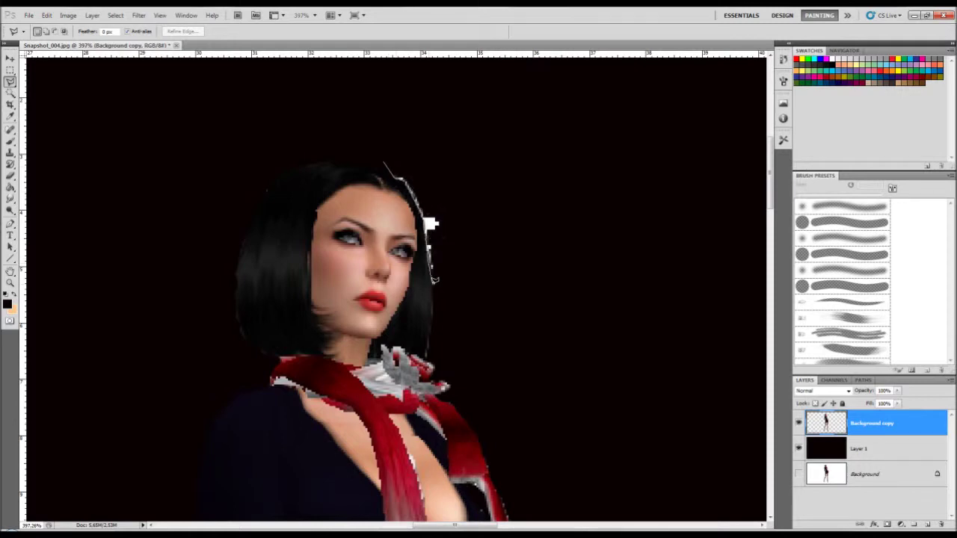
click(464, 286)
click(486, 198)
click(403, 156)
click(385, 160)
key(Delete)
key(ctrl+d)
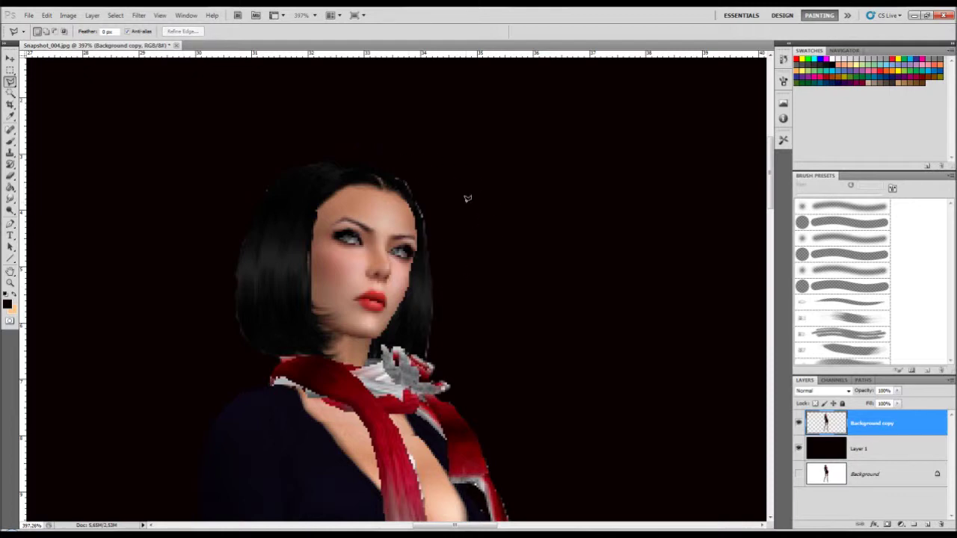
Hide the black Layer 1 to check the cut-out on transparency, and delete that layer
scroll(467, 198, down, 10)
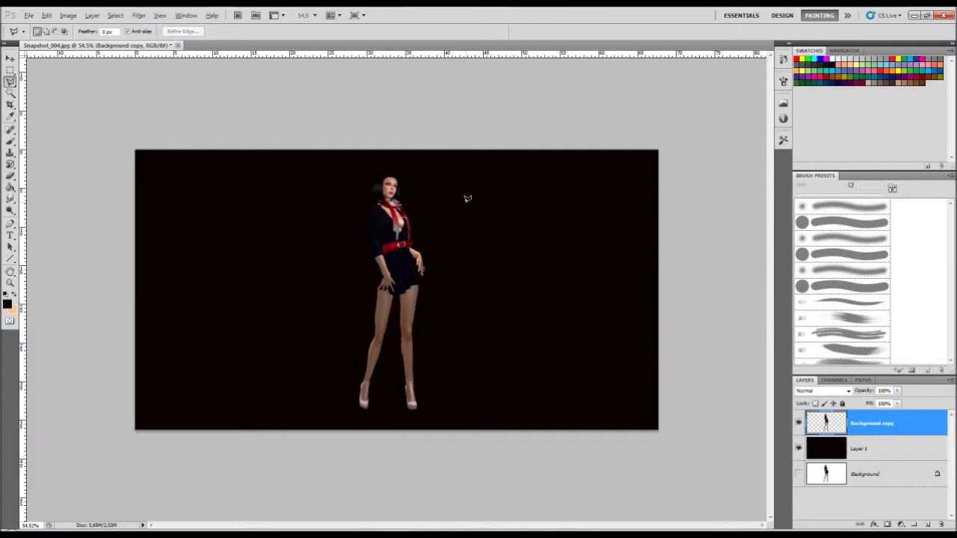
scroll(412, 270, up, 1)
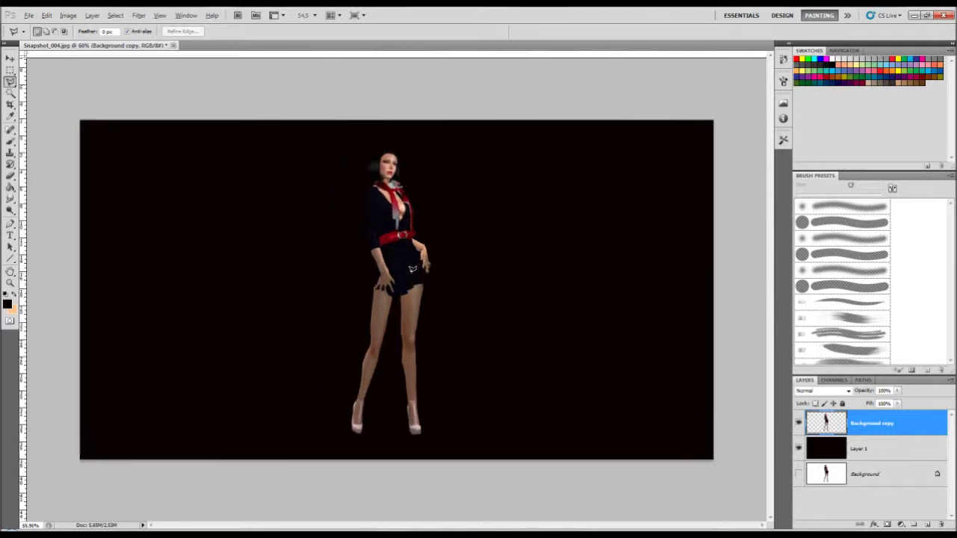
scroll(412, 269, up, 1)
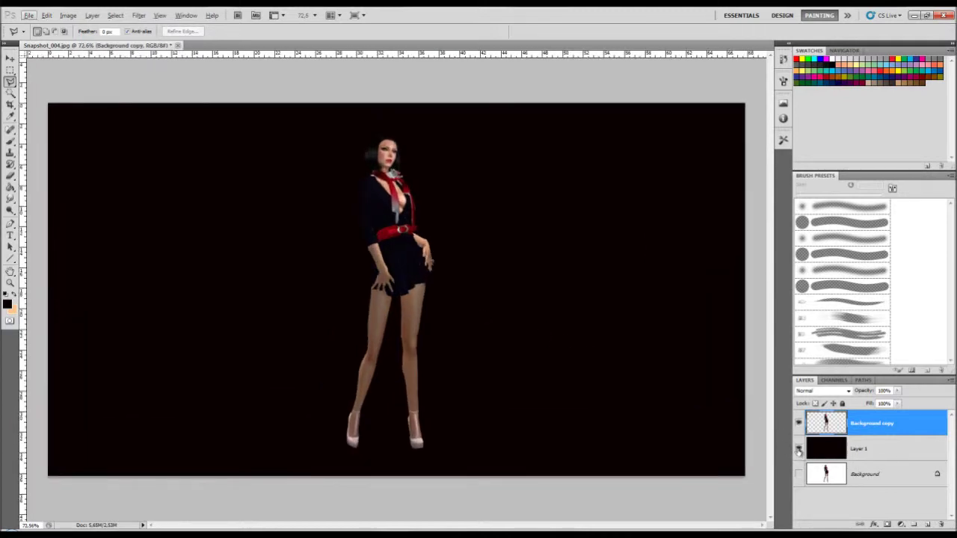
click(798, 448)
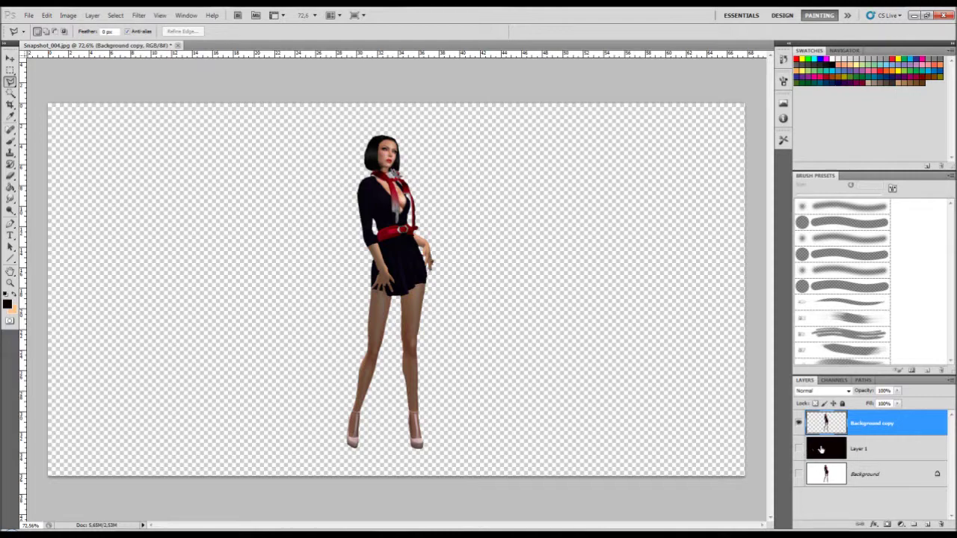
click(820, 448)
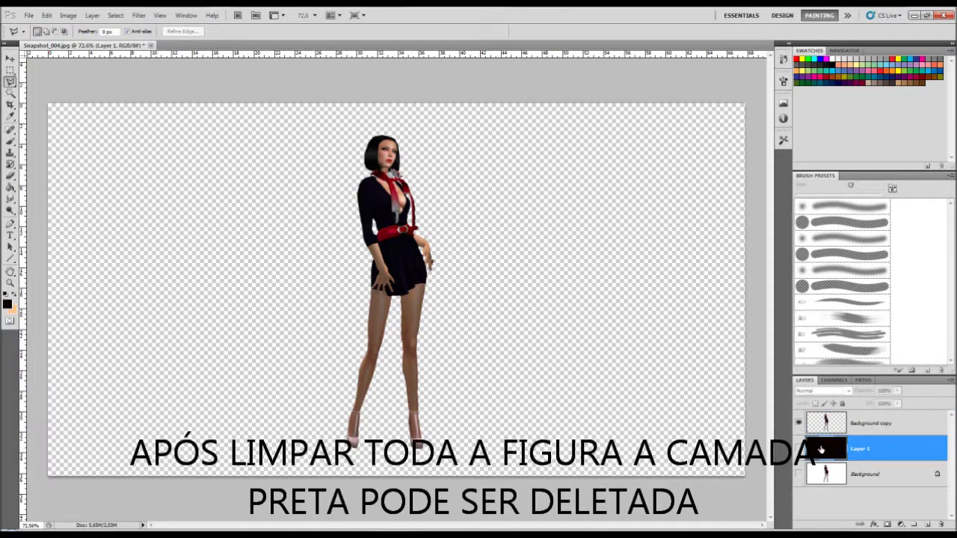
click(941, 526)
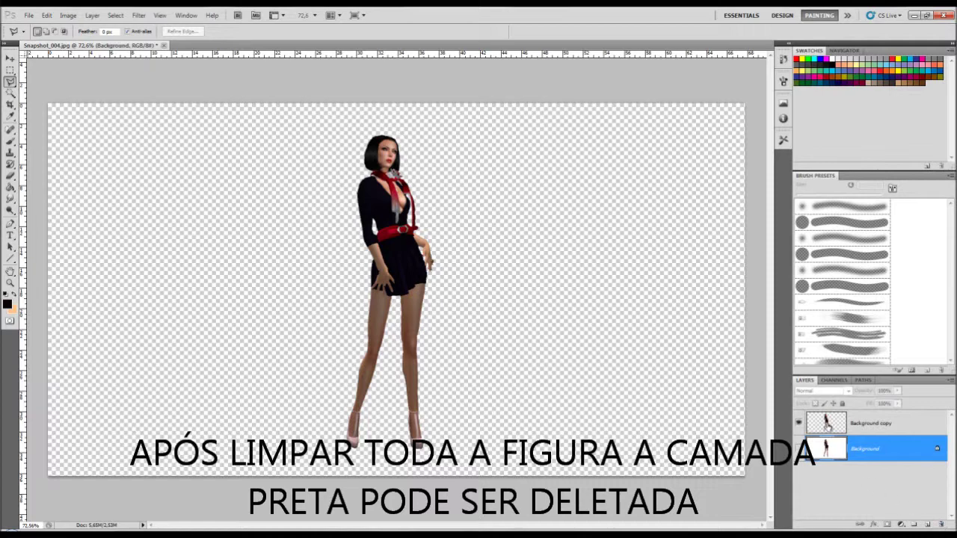
Create a new layer directly above the Background layer and name it PISO
click(828, 425)
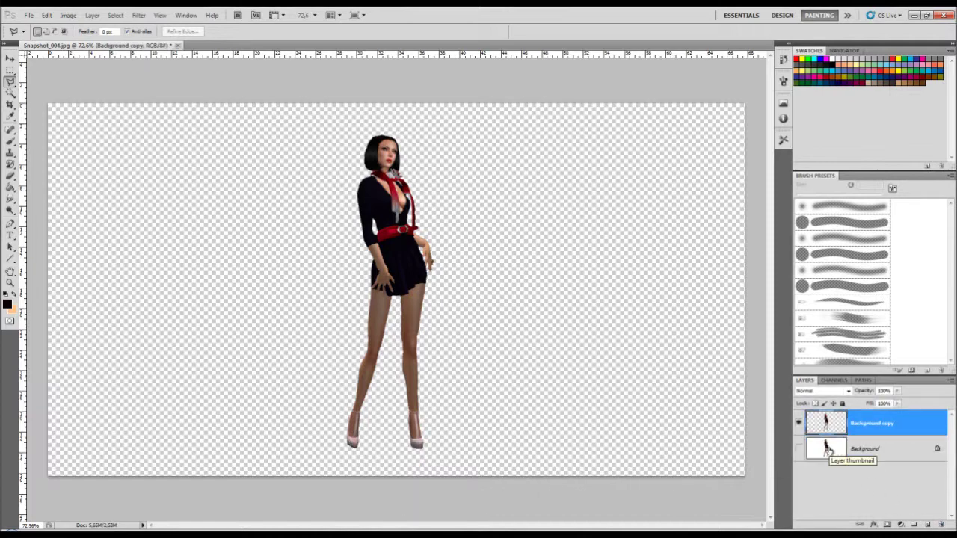
click(828, 447)
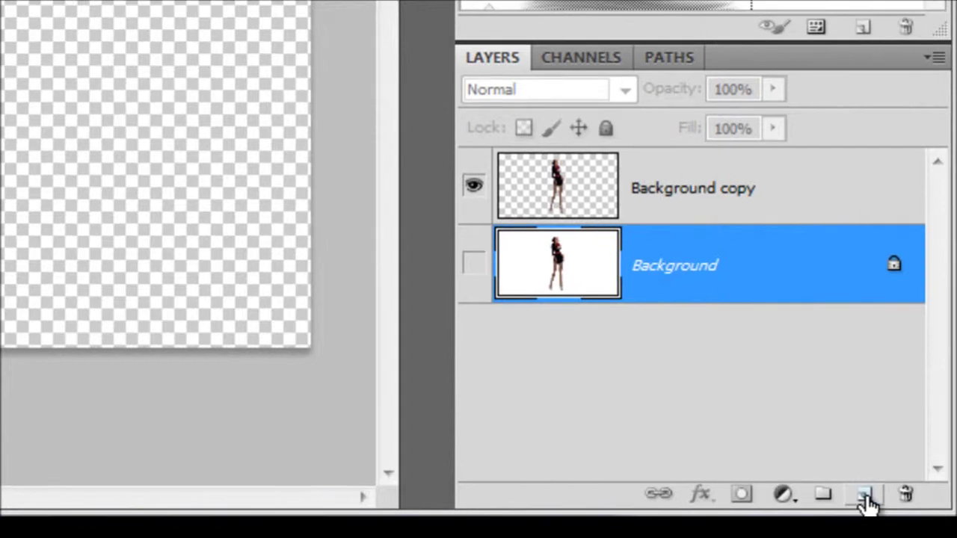
click(870, 499)
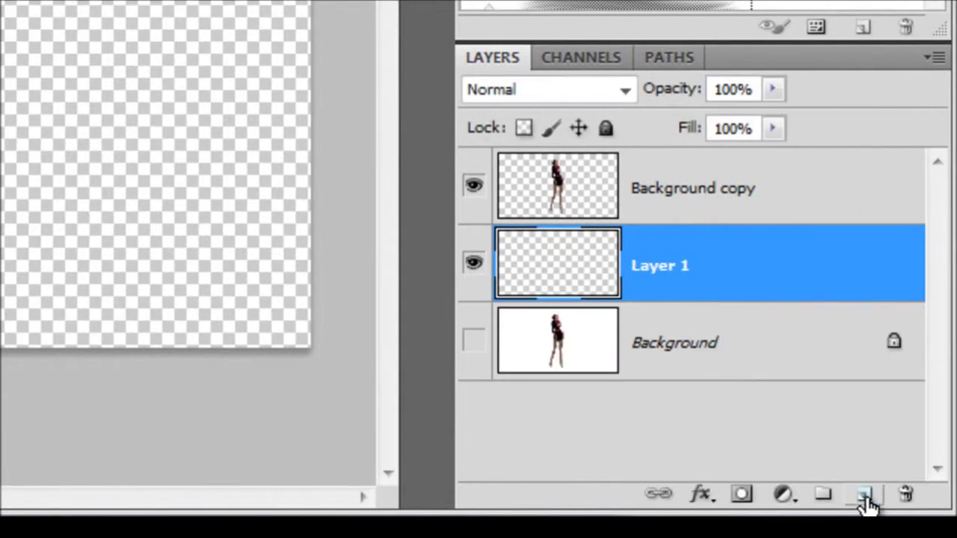
double_click(653, 275)
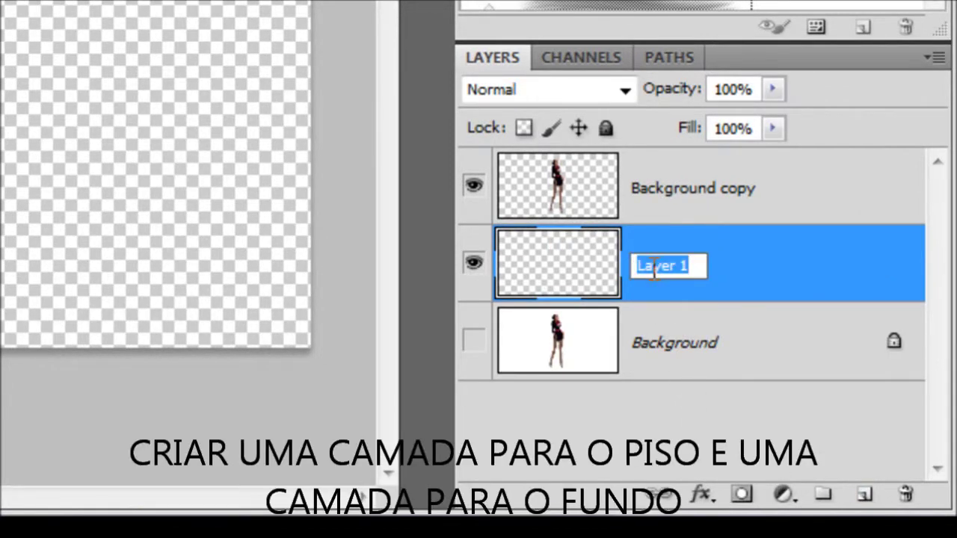
text(PISO)
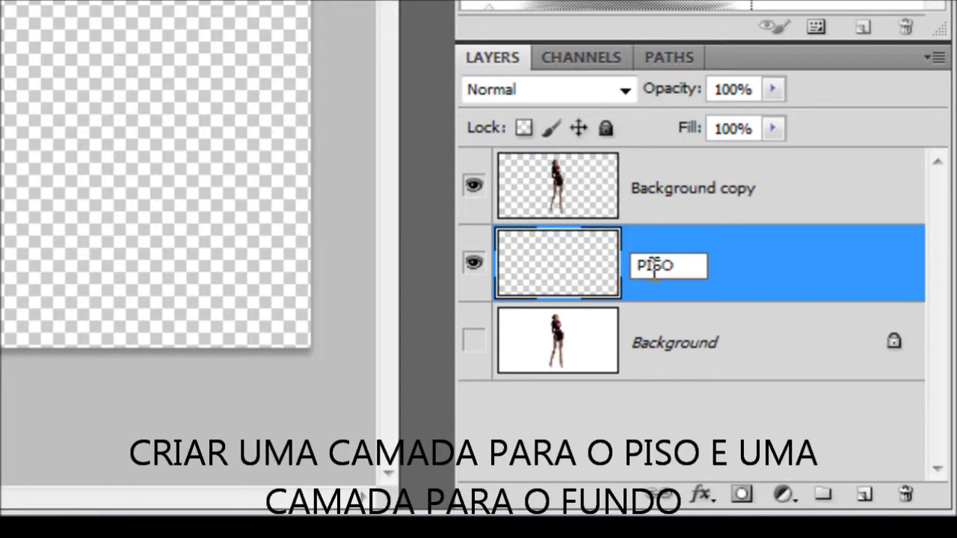
key(Return)
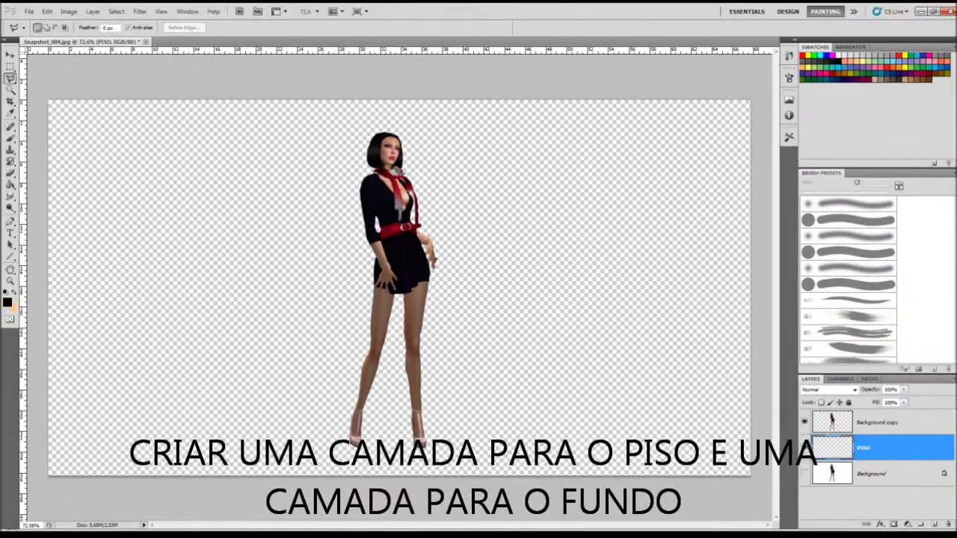
Select the full-width lower strip of the canvas from the woman's knees down with the Rectangular Marquee and activate the Gradient tool
click(10, 67)
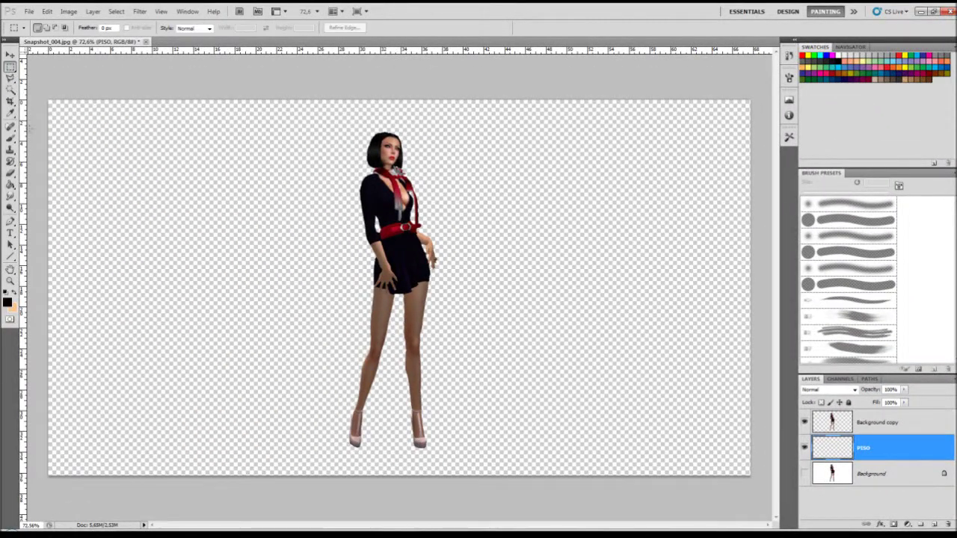
drag(171, 380, 750, 476)
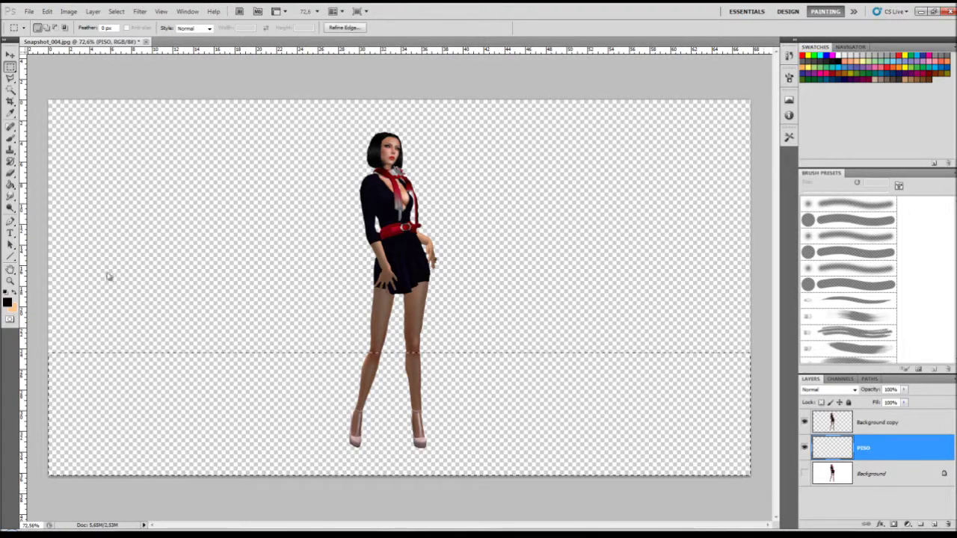
click(11, 186)
click(37, 184)
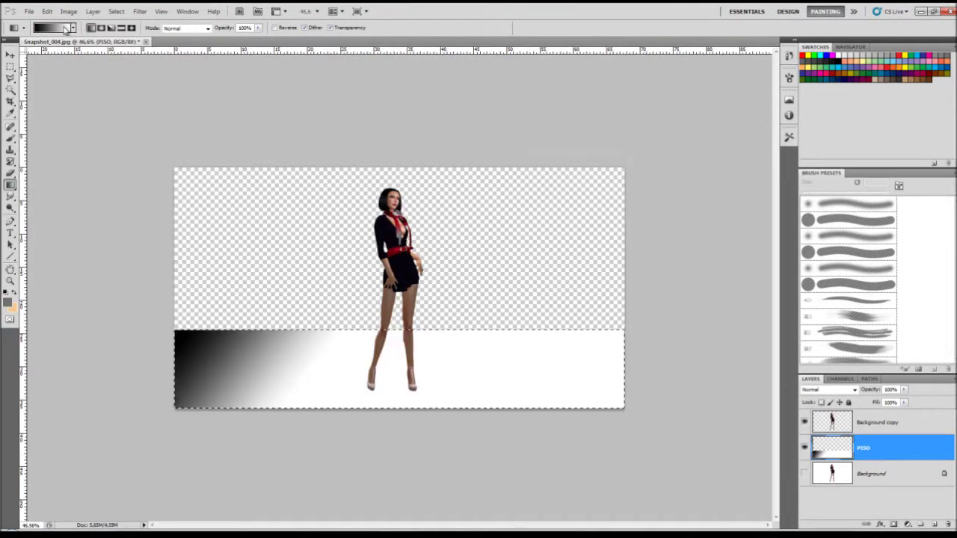
Change the black stop of the Black, White gradient to grey 707070 and accept the edited gradient
click(62, 28)
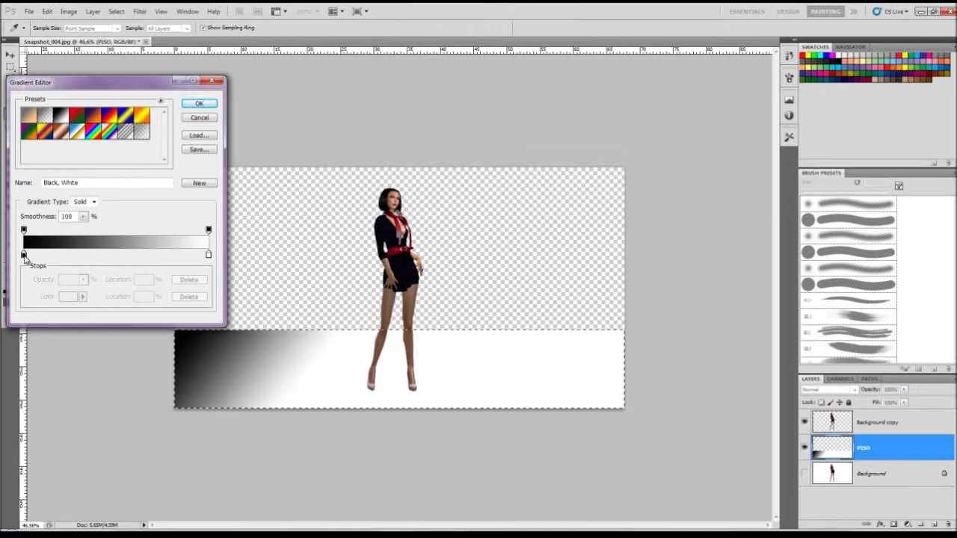
click(23, 256)
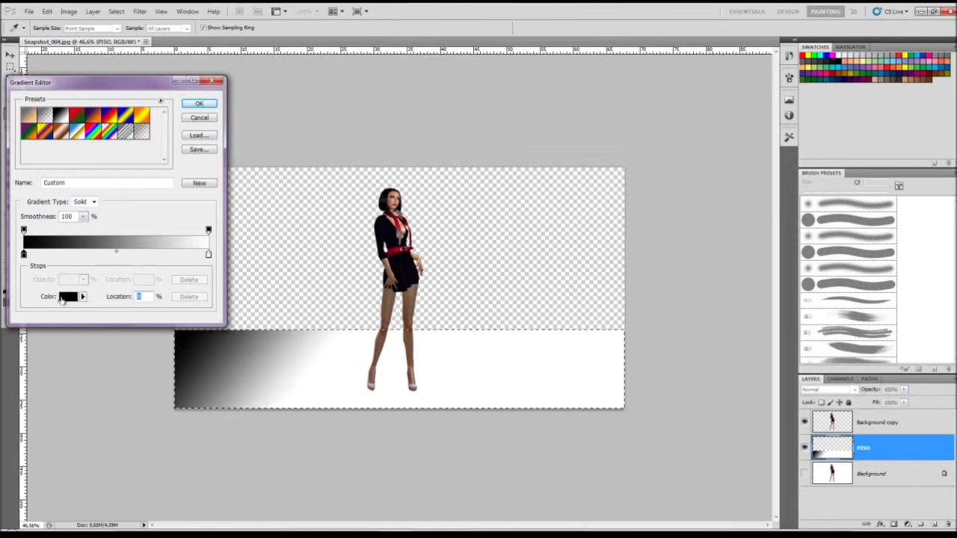
click(66, 297)
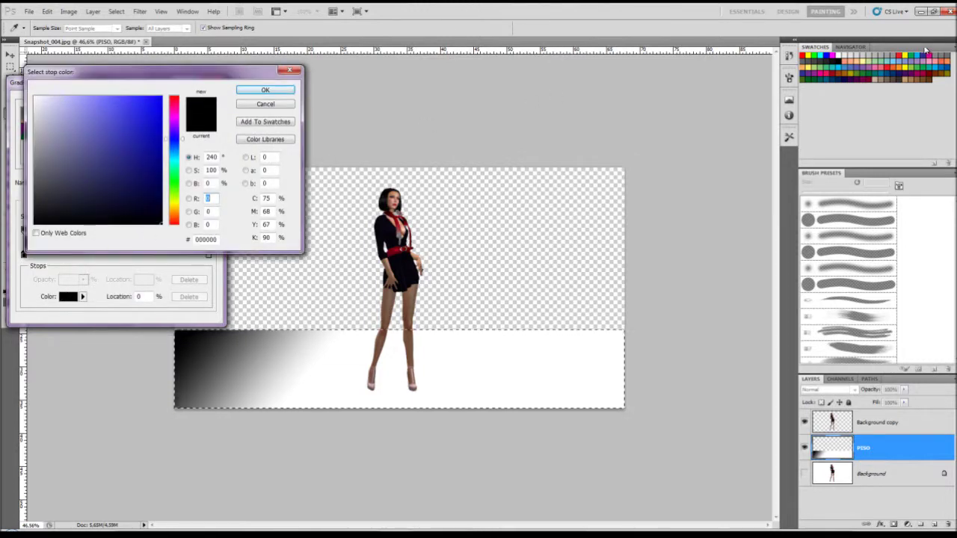
click(950, 50)
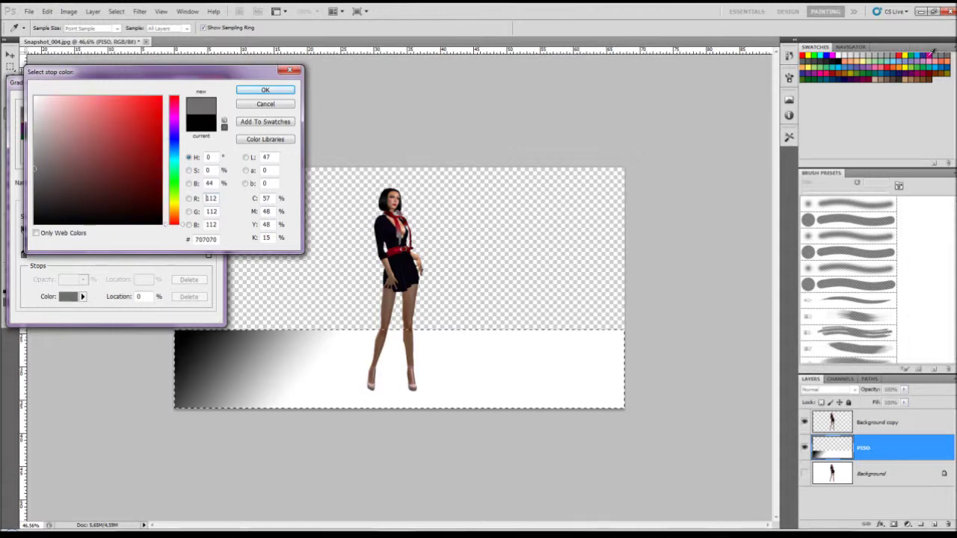
click(265, 90)
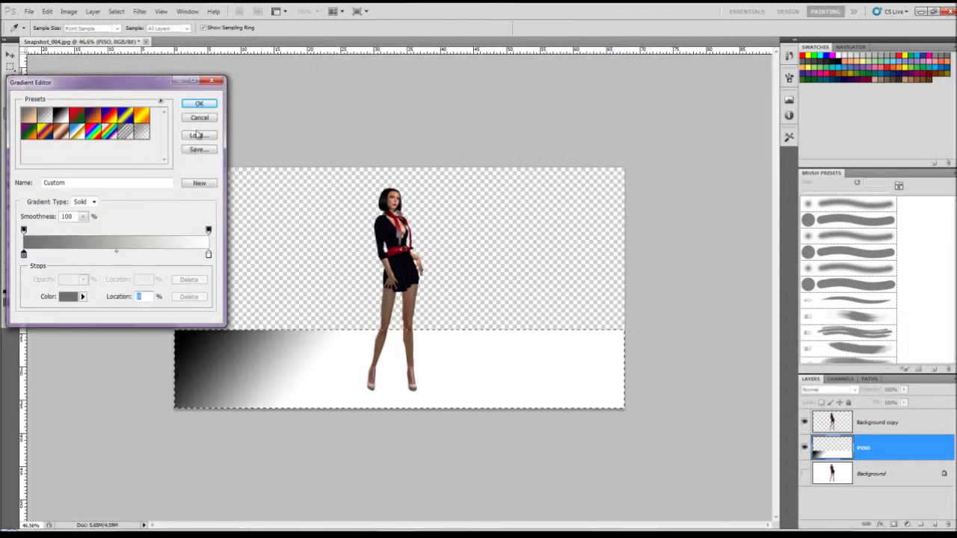
click(199, 104)
Redraw the grey-to-white gradient in the floor selection until it fades diagonally from grey at the upper-left corner to white, and deselect
drag(149, 443, 371, 373)
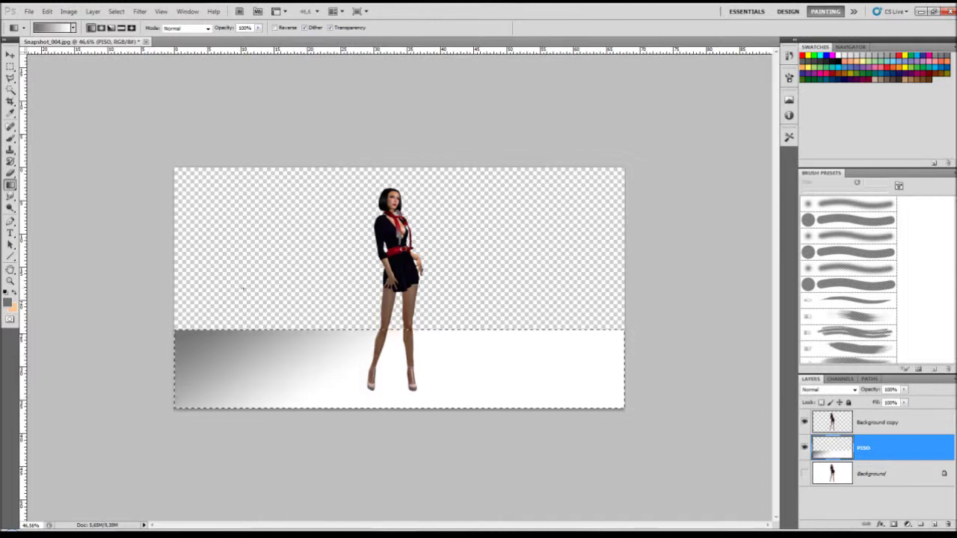
drag(529, 392, 533, 391)
drag(355, 319, 420, 376)
drag(286, 330, 367, 389)
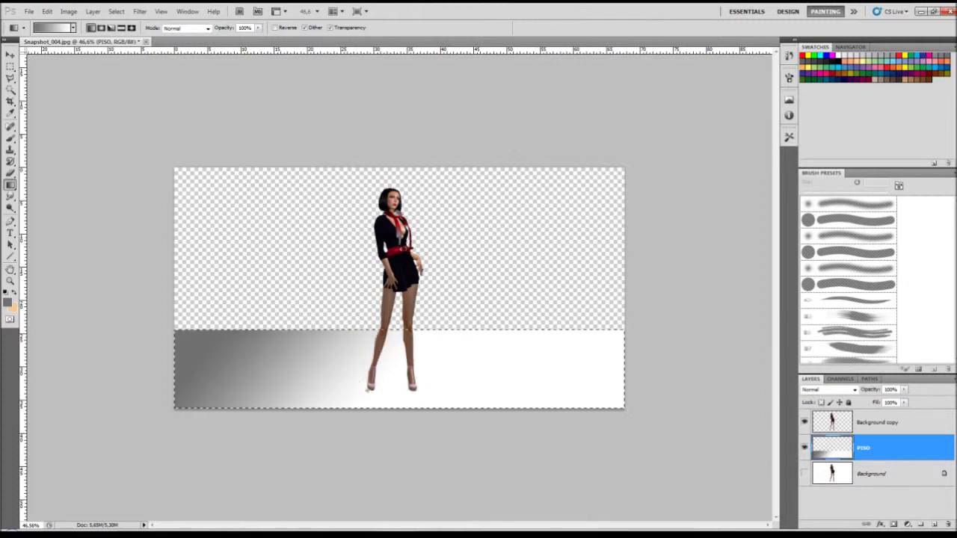
drag(451, 301, 552, 381)
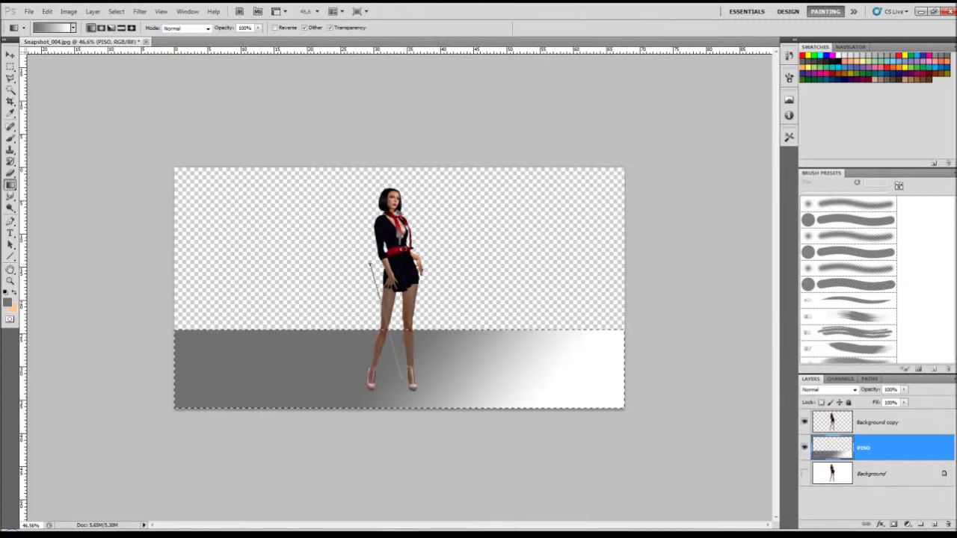
drag(404, 383, 404, 390)
drag(295, 317, 322, 360)
drag(392, 387, 397, 395)
drag(361, 284, 441, 401)
drag(344, 228, 438, 391)
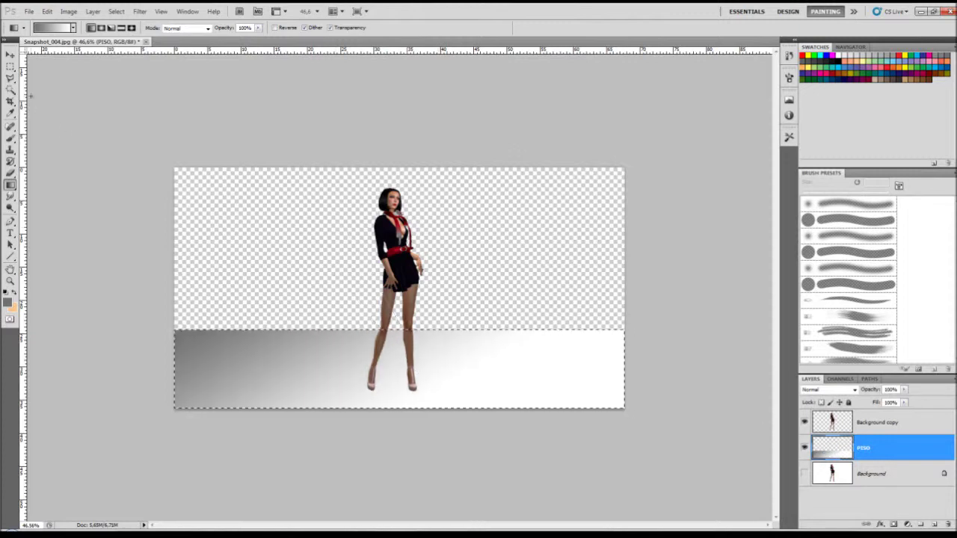
click(11, 68)
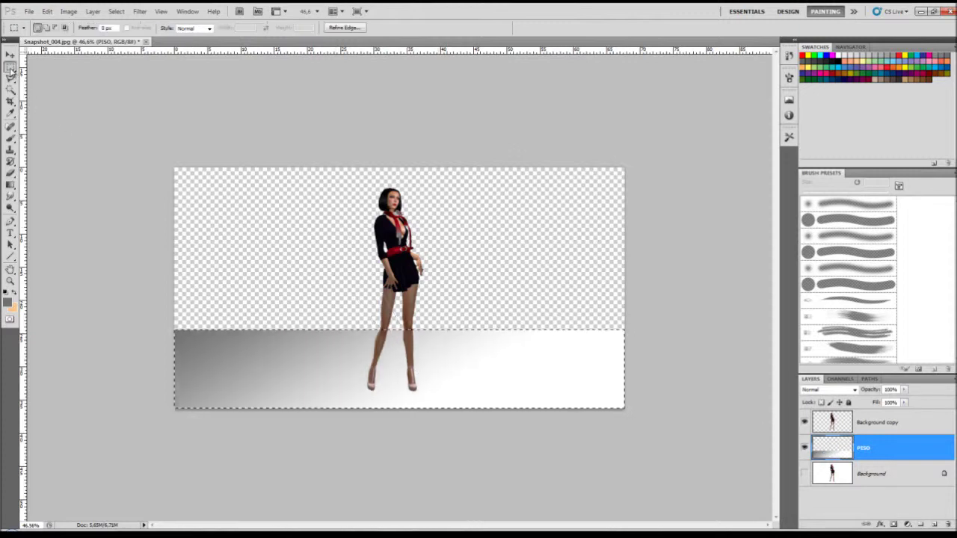
click(238, 367)
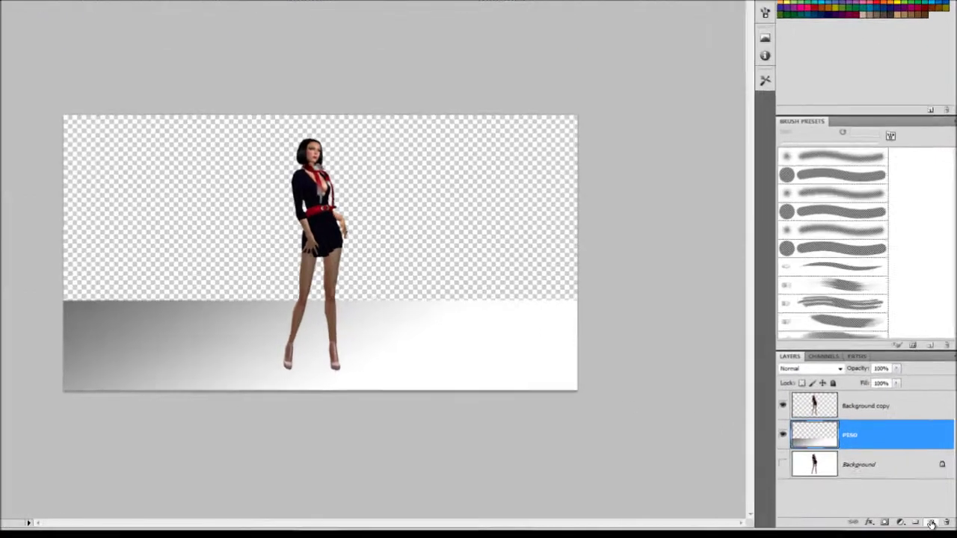
Create a new layer above PISO and name it PAREDE
click(934, 524)
double_click(702, 291)
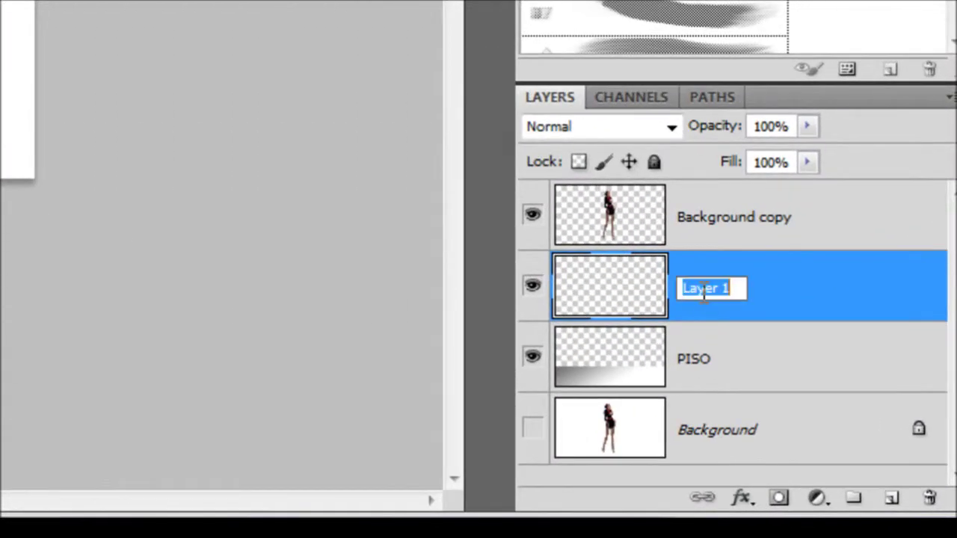
text(PAREDE)
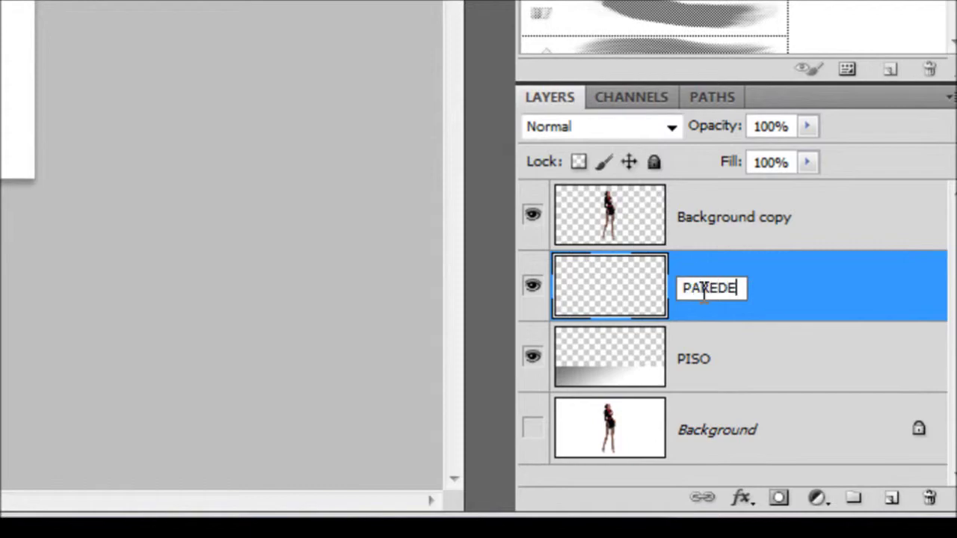
key(Return)
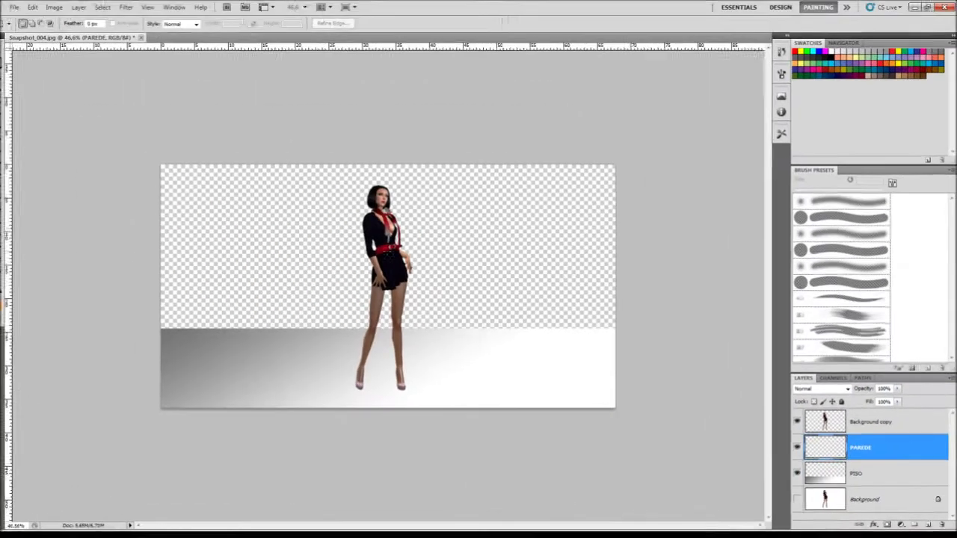
Fill the whole PAREDE layer with a near-vertical gradient from grey at the top to white at the bottom
drag(335, 105, 403, 357)
click(396, 328)
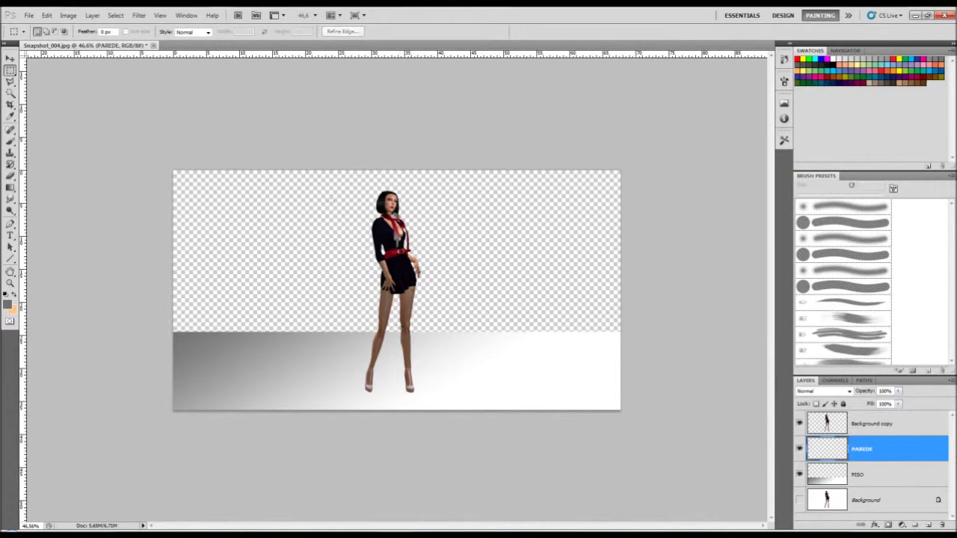
click(11, 189)
drag(331, 127, 431, 371)
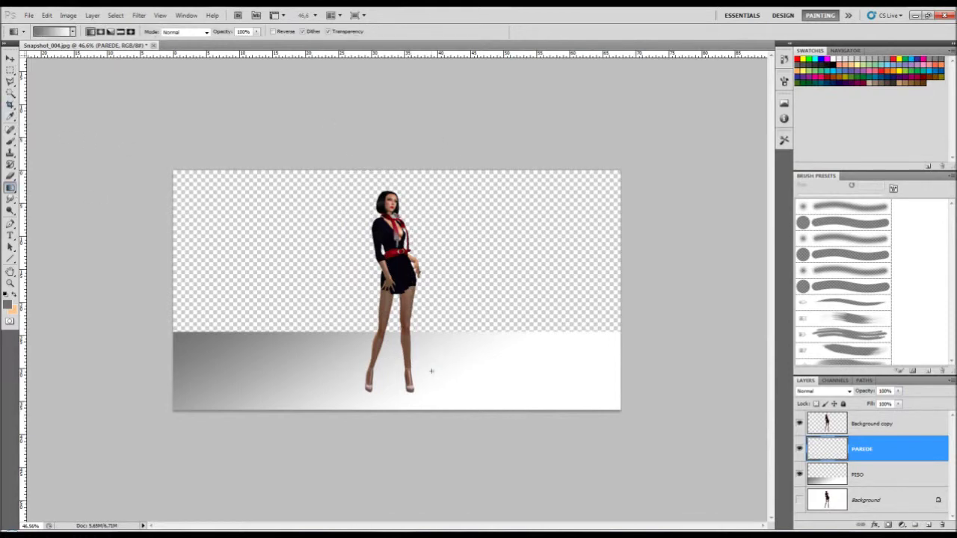
drag(297, 155, 341, 389)
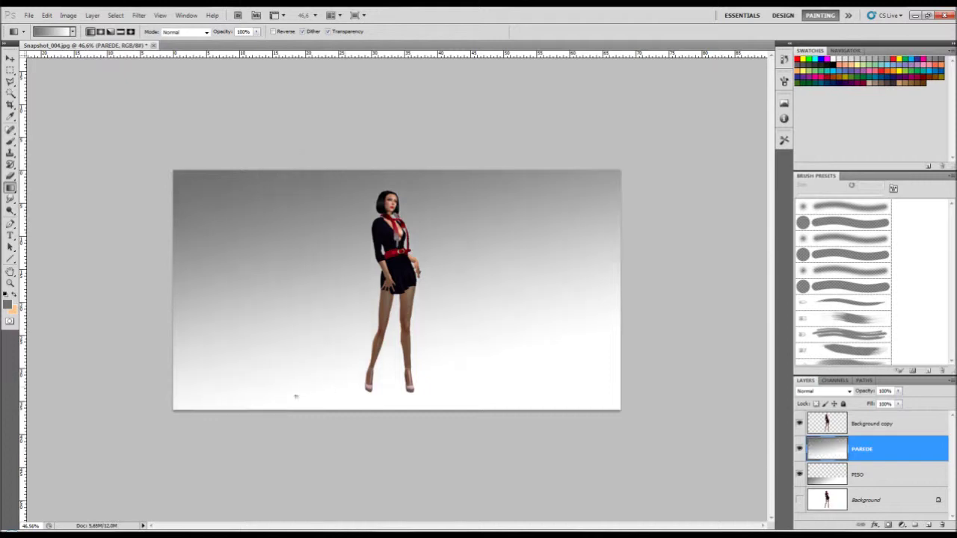
Move the PAREDE layer beneath PISO and redraw its gradient diagonally from grey at the image's upper-left corner to white at the lower right
drag(246, 388, 345, 289)
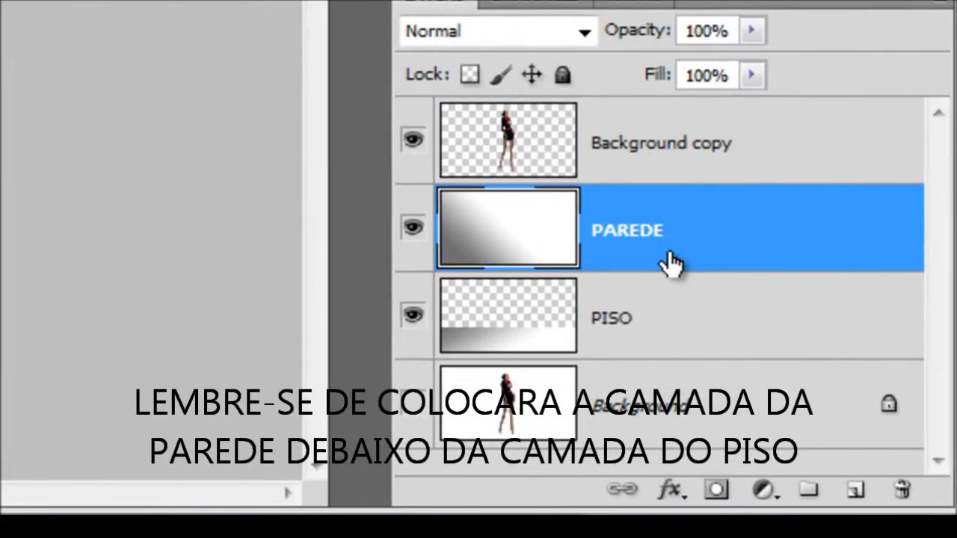
drag(726, 241, 710, 358)
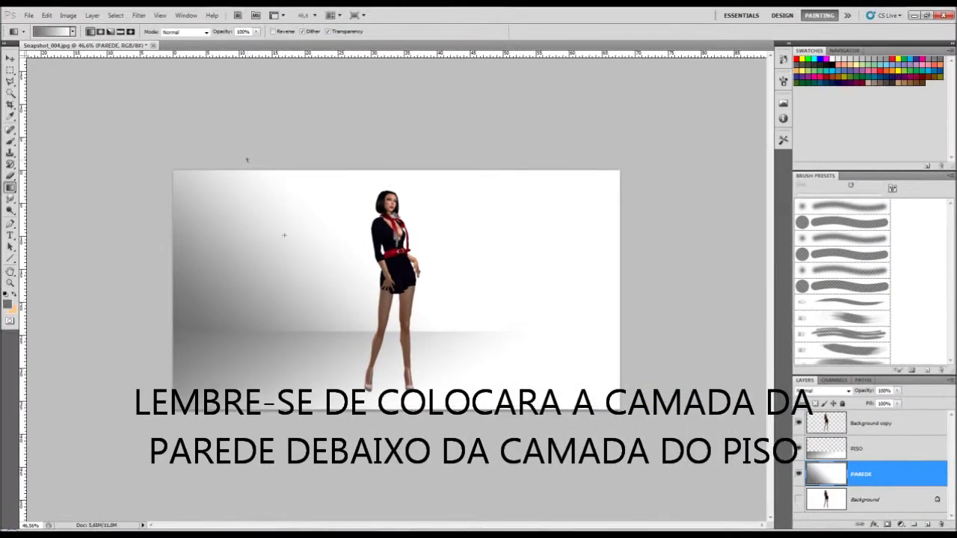
drag(247, 159, 338, 382)
drag(258, 140, 471, 314)
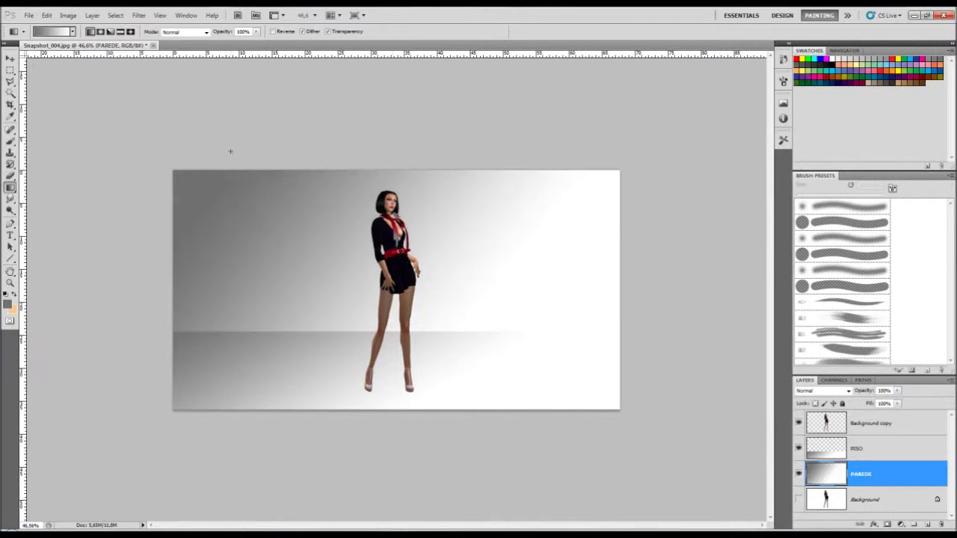
drag(230, 148, 299, 306)
drag(239, 164, 362, 345)
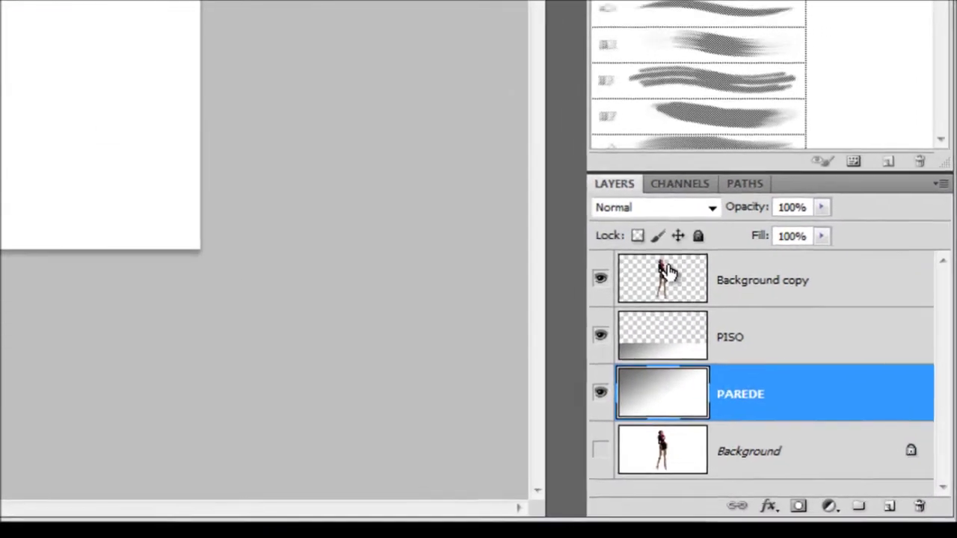
Duplicate the Background copy layer containing the woman and name the duplicate SOMBRA
click(649, 256)
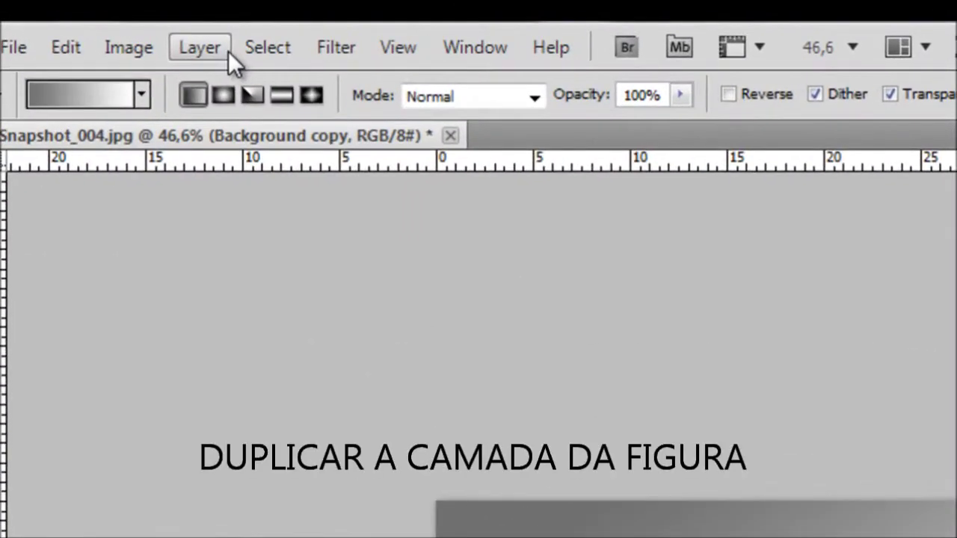
click(94, 17)
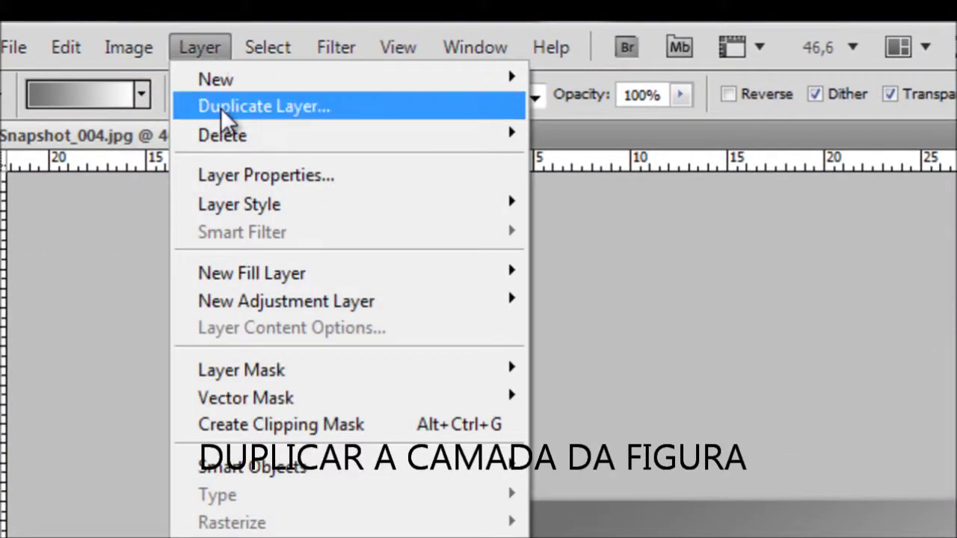
click(224, 107)
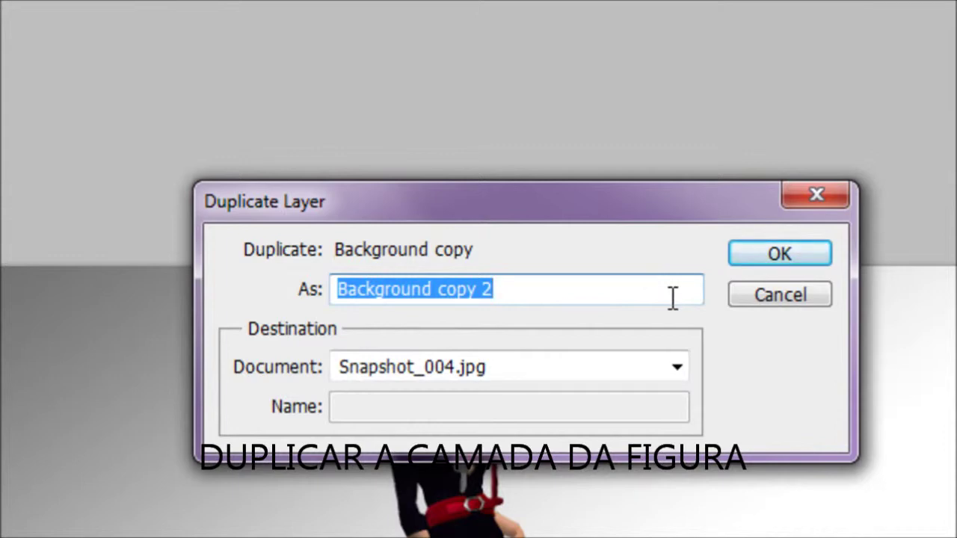
key(BackSpace)
text(SOMBRA)
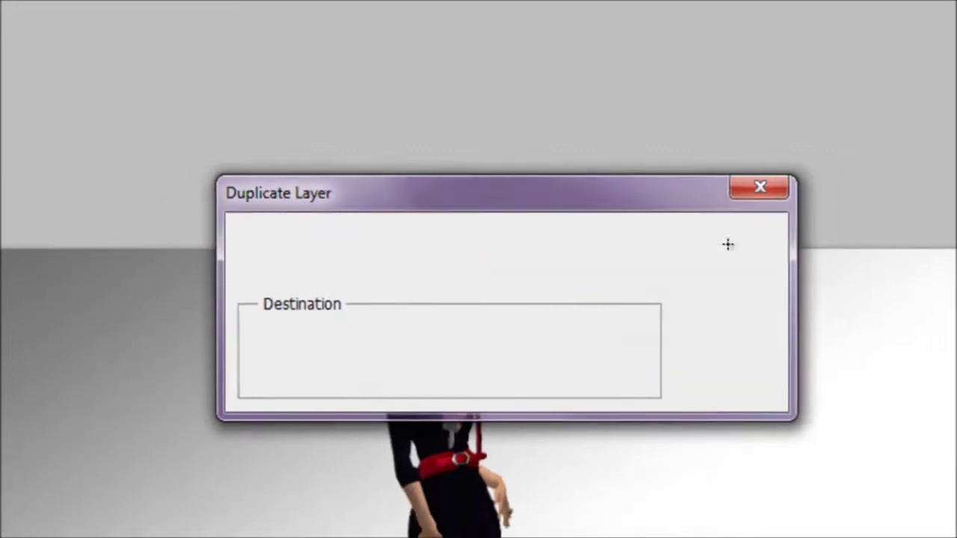
click(779, 253)
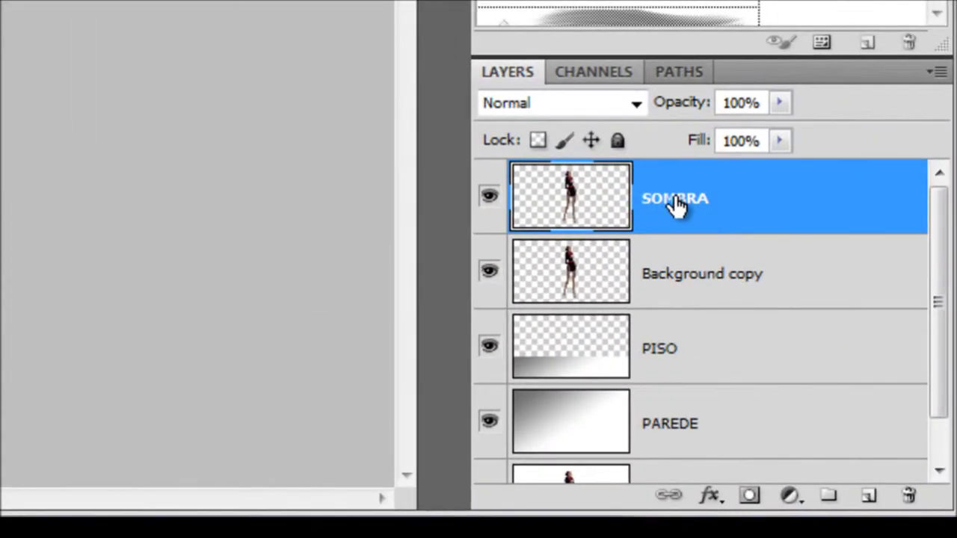
Move the SOMBRA layer beneath Background copy and hide Background copy, leaving SOMBRA shown
drag(843, 403, 853, 443)
drag(706, 308, 700, 316)
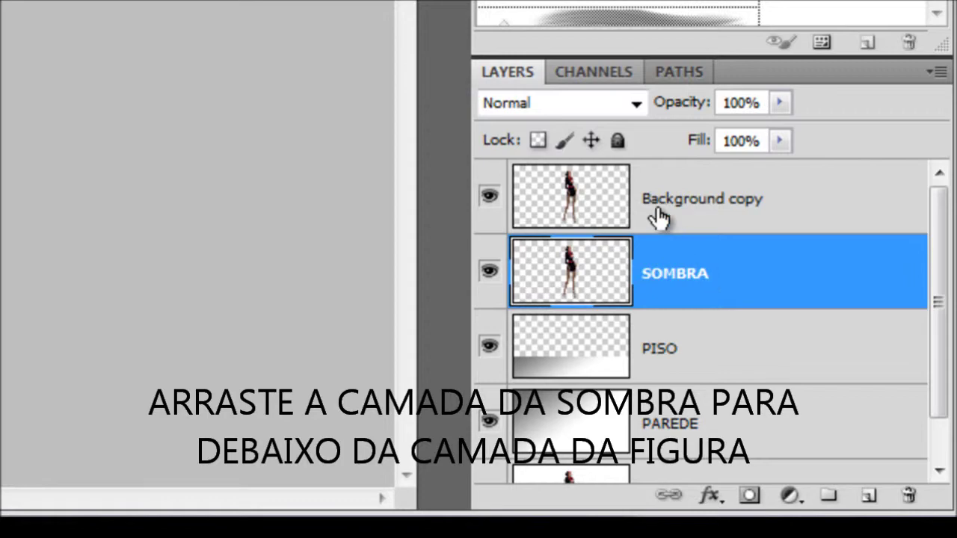
click(489, 196)
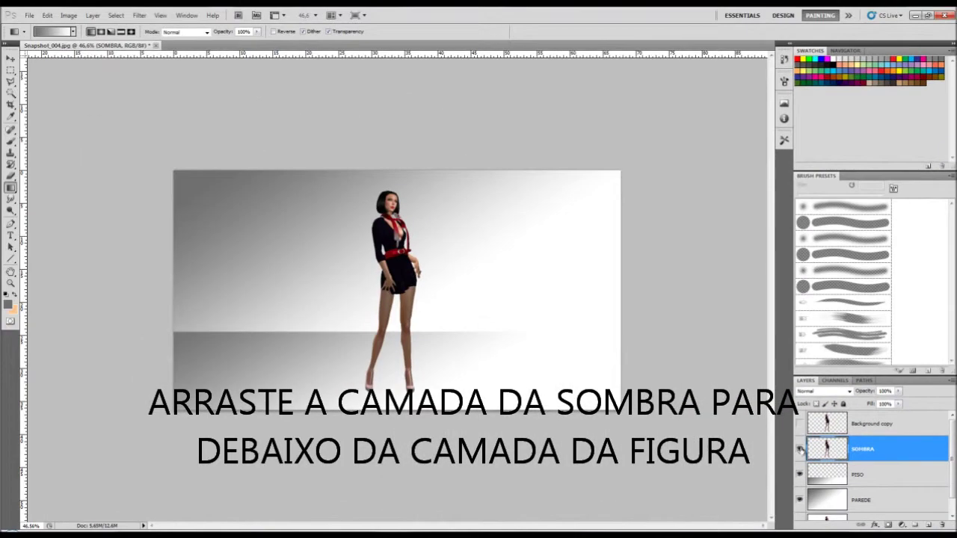
click(605, 338)
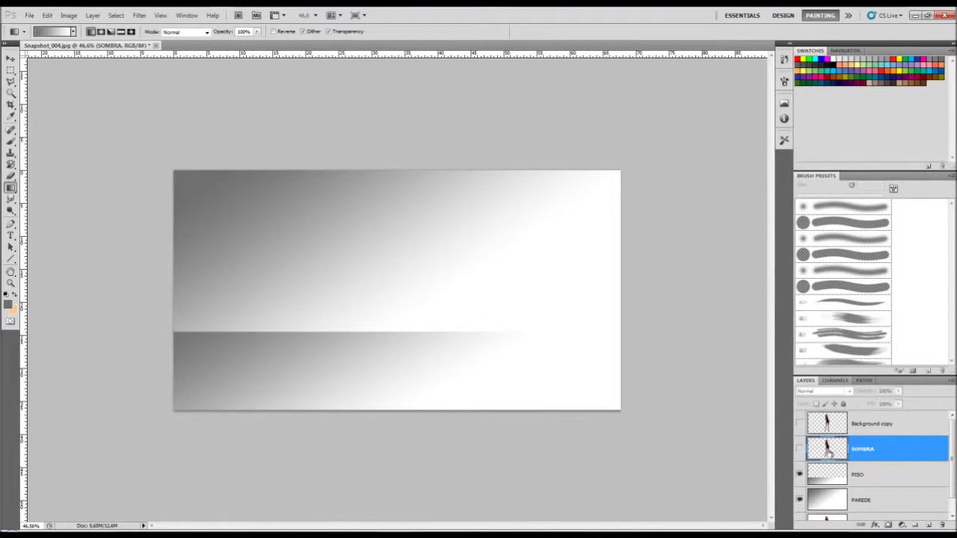
click(799, 449)
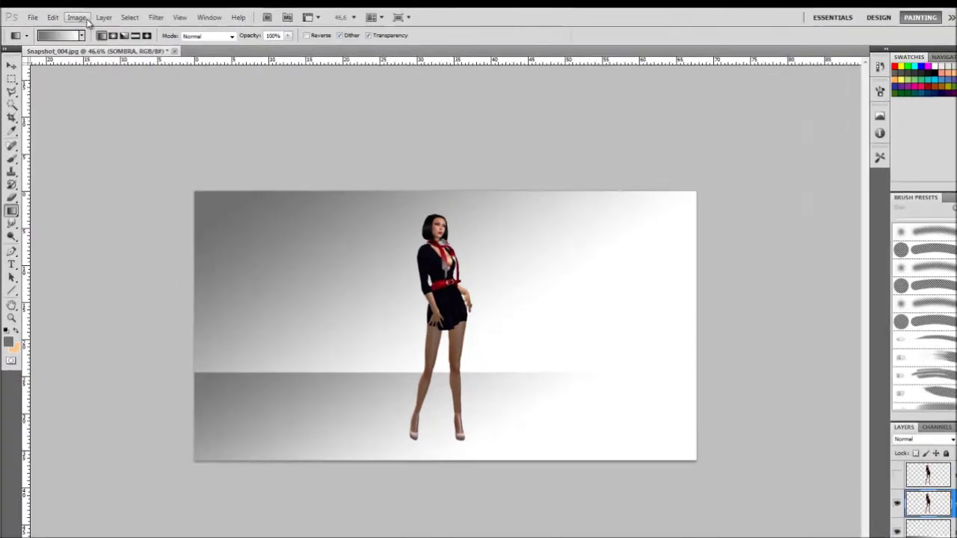
Turn SOMBRA black using legacy Brightness/Contrast with brightness -100 and contrast -100, and show Background copy again
click(73, 16)
mouse_move(228, 112)
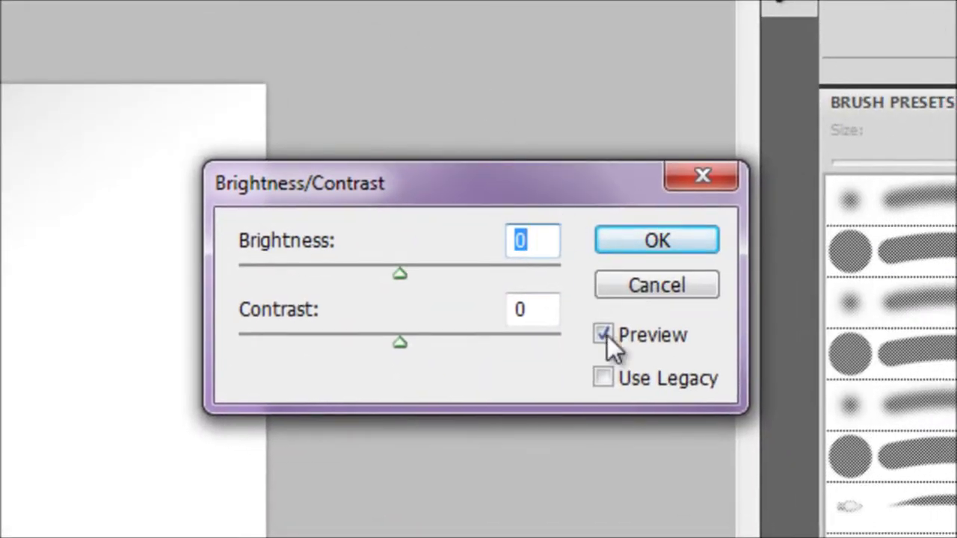
click(603, 378)
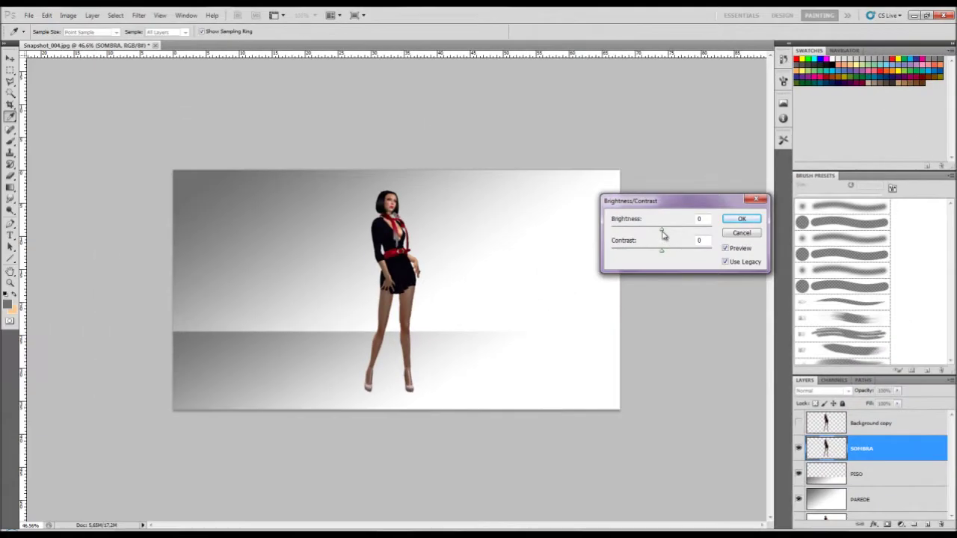
drag(663, 235, 606, 234)
drag(661, 251, 611, 254)
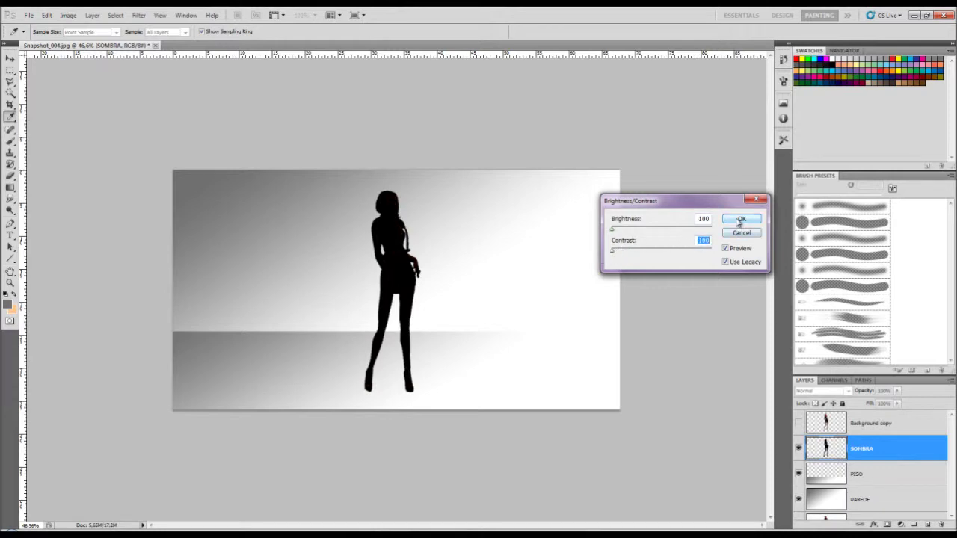
click(739, 220)
key(g)
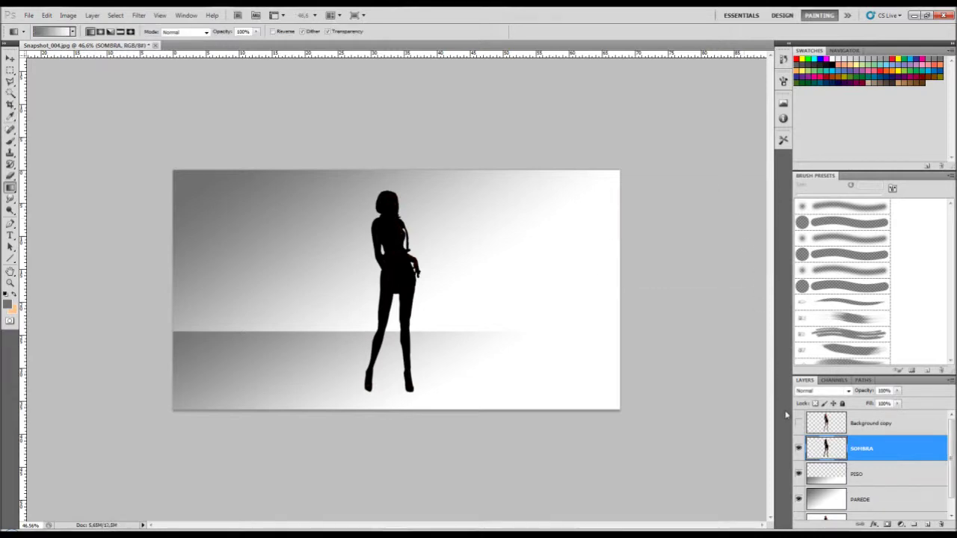
click(798, 424)
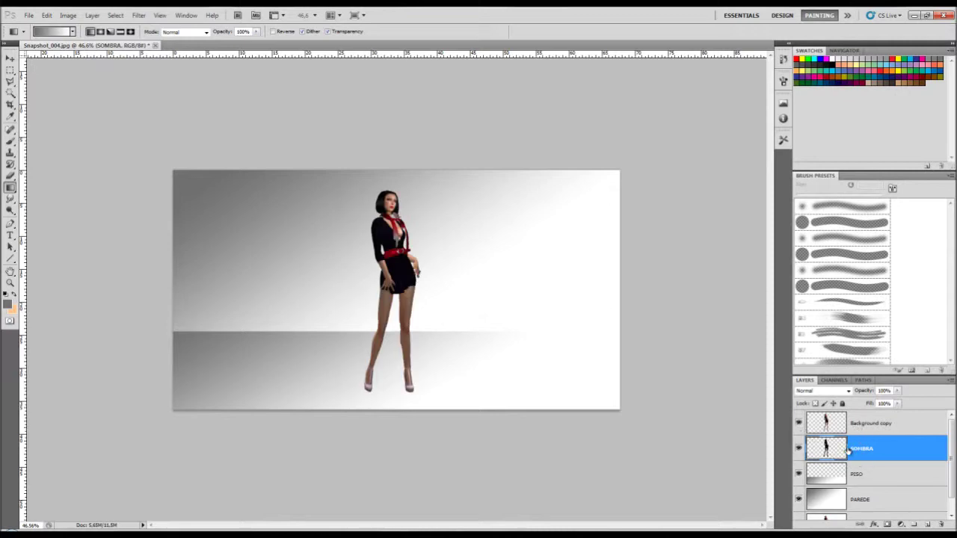
Distort the SOMBRA silhouette by its upper corners so it slants back to the woman's left in the image, keeping the feet anchored at her shoes
click(10, 58)
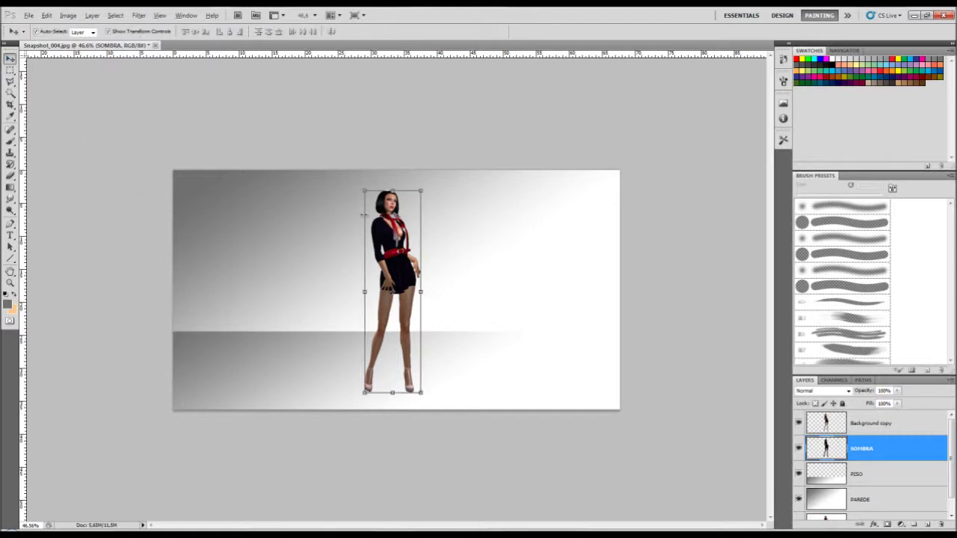
drag(365, 193, 350, 210)
key(ctrl+z)
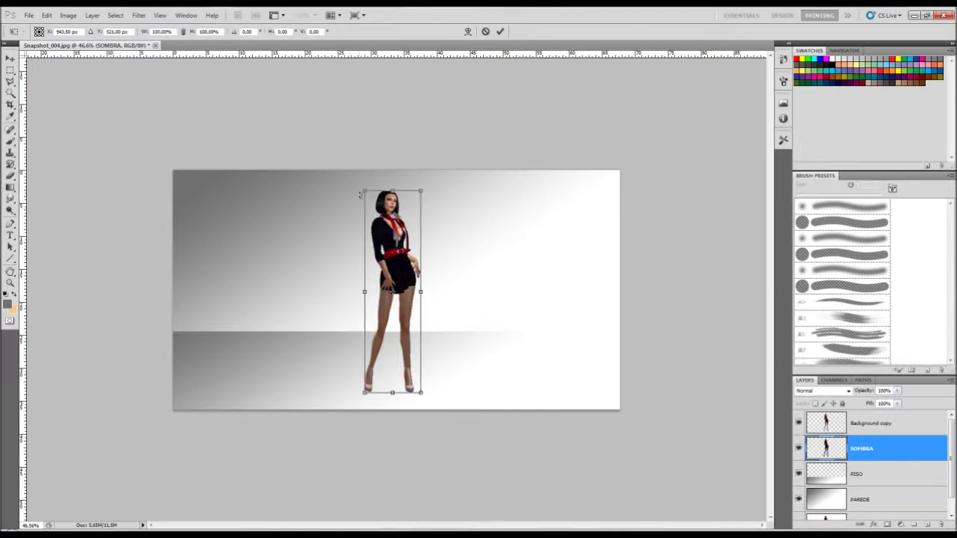
drag(367, 194, 203, 309)
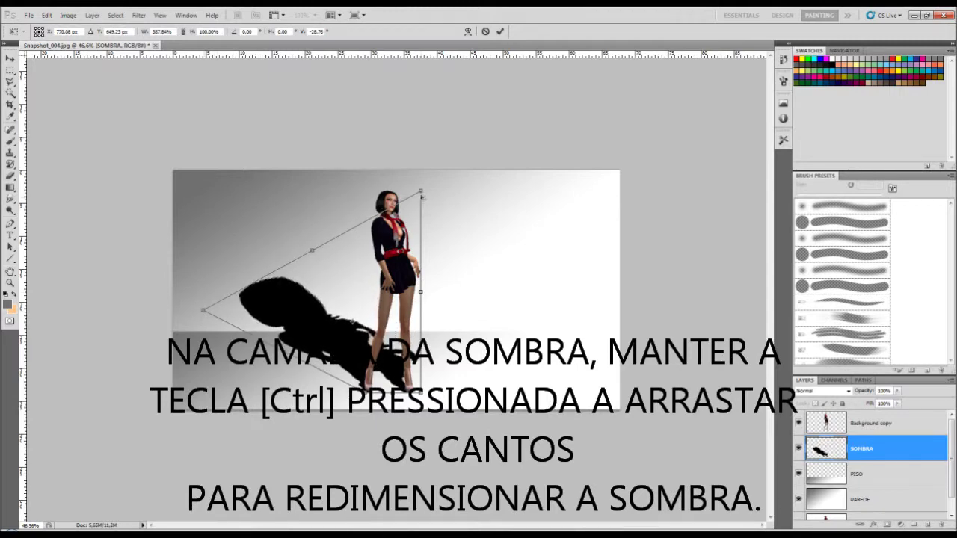
drag(420, 193, 309, 275)
drag(203, 309, 249, 276)
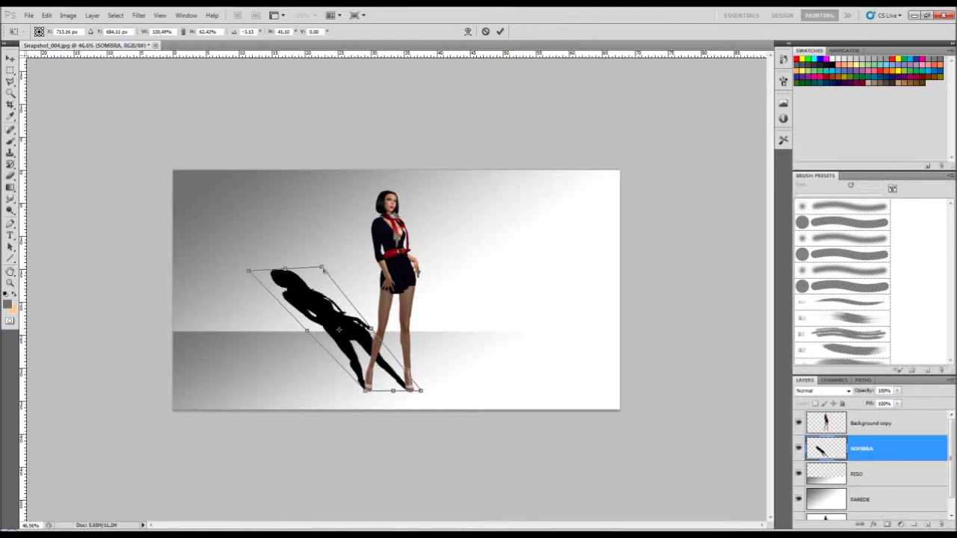
drag(322, 267, 312, 261)
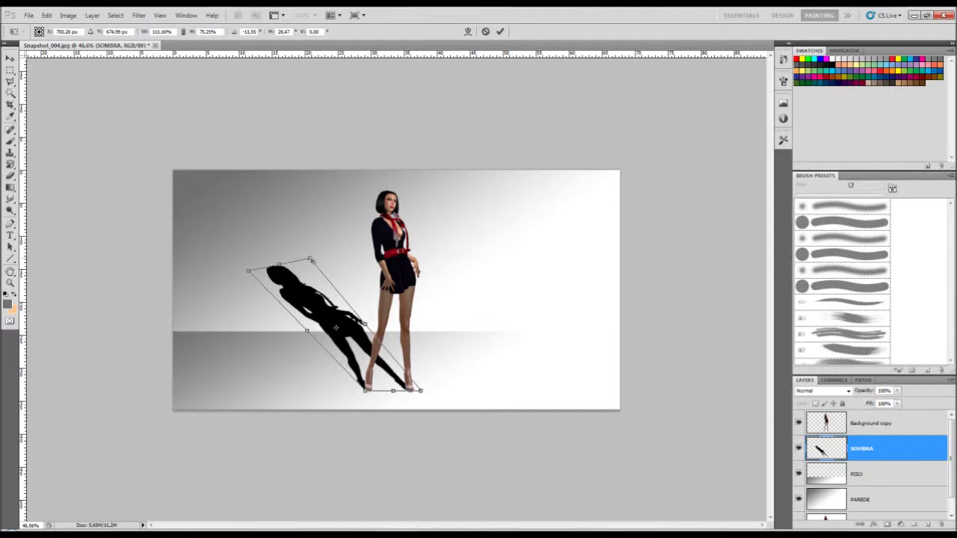
drag(249, 266, 250, 256)
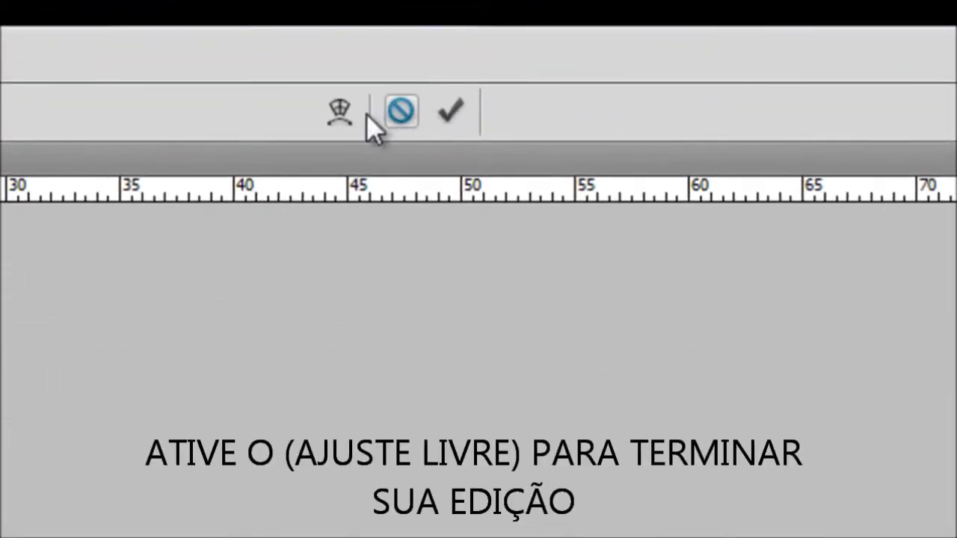
Warp the SOMBRA silhouette, pulling its hips and torso down and outward so the shadow bends where the floor meets the wall
click(467, 31)
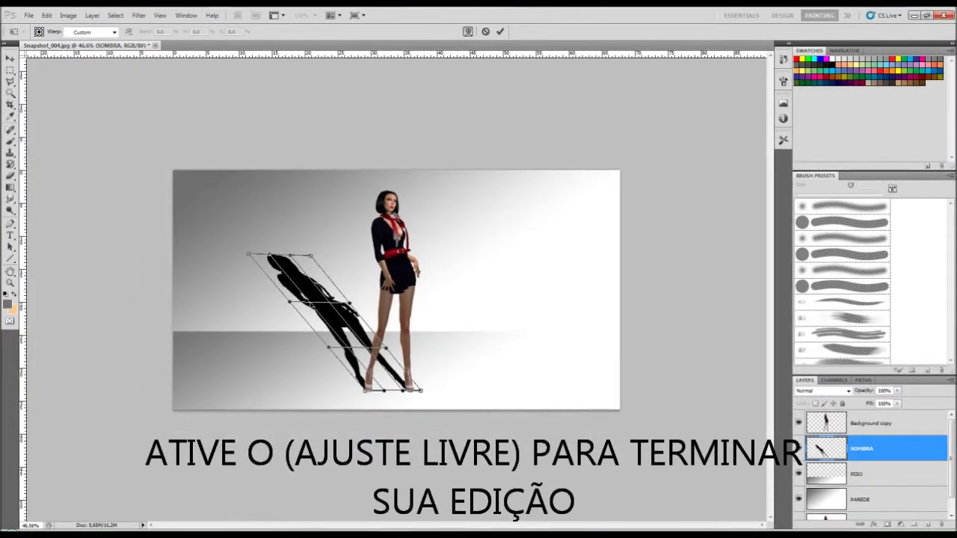
drag(310, 303, 308, 313)
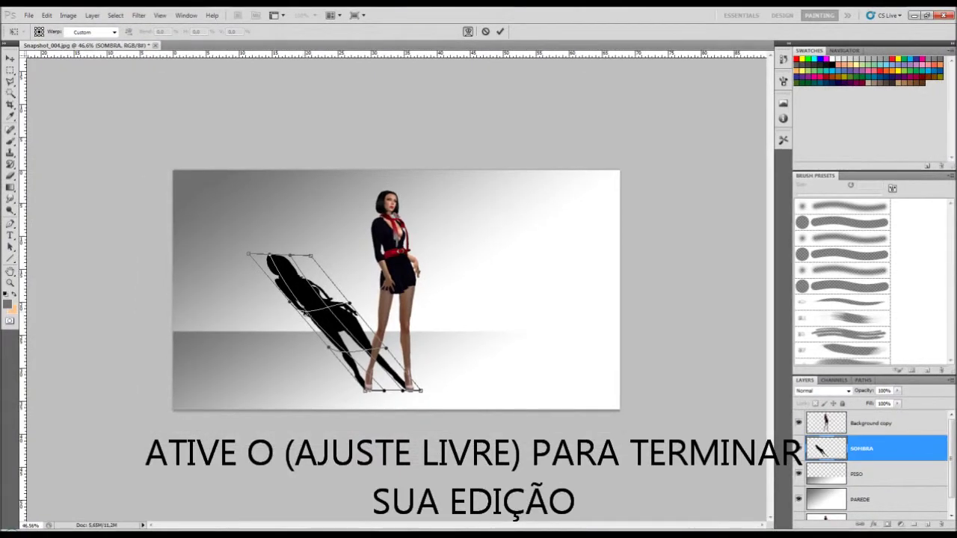
drag(293, 302, 282, 323)
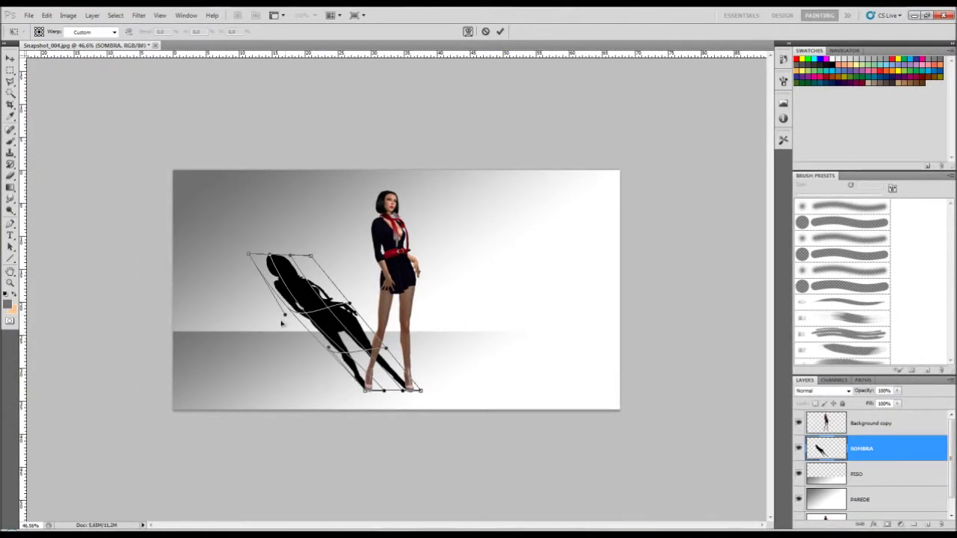
drag(342, 308, 315, 311)
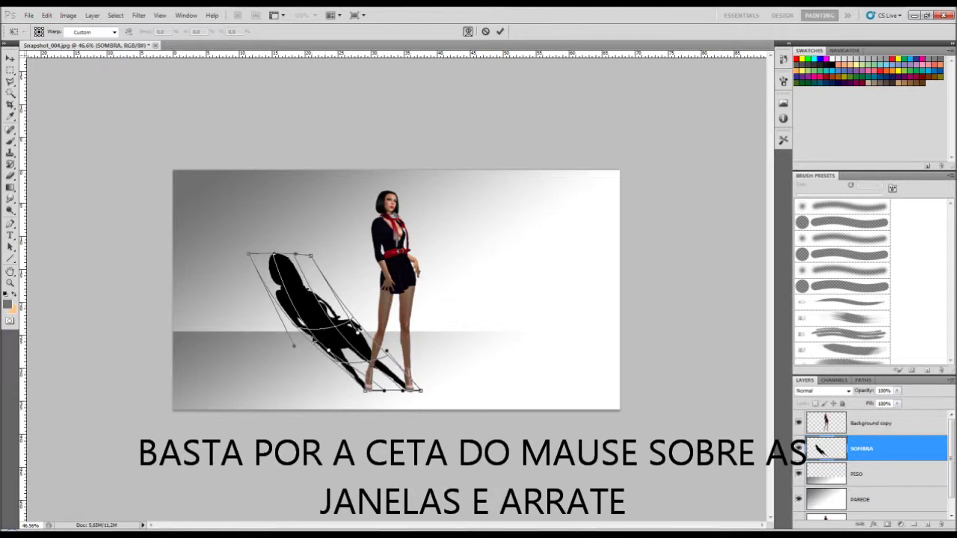
drag(348, 324, 348, 330)
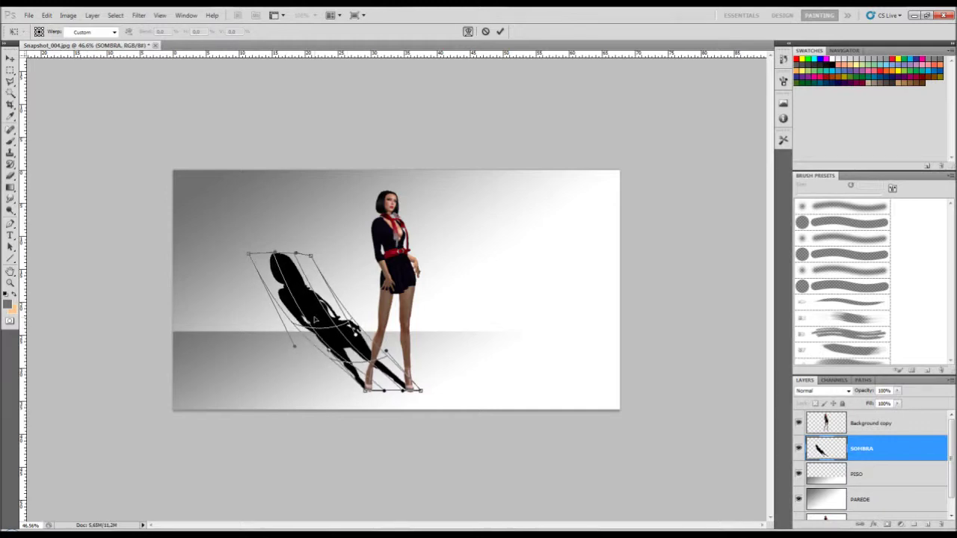
drag(279, 279, 302, 272)
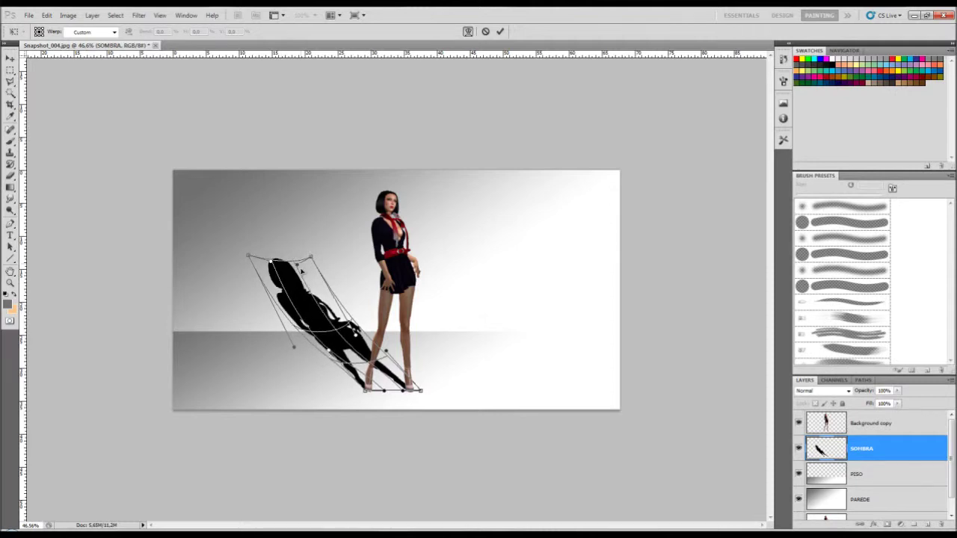
drag(311, 332, 303, 334)
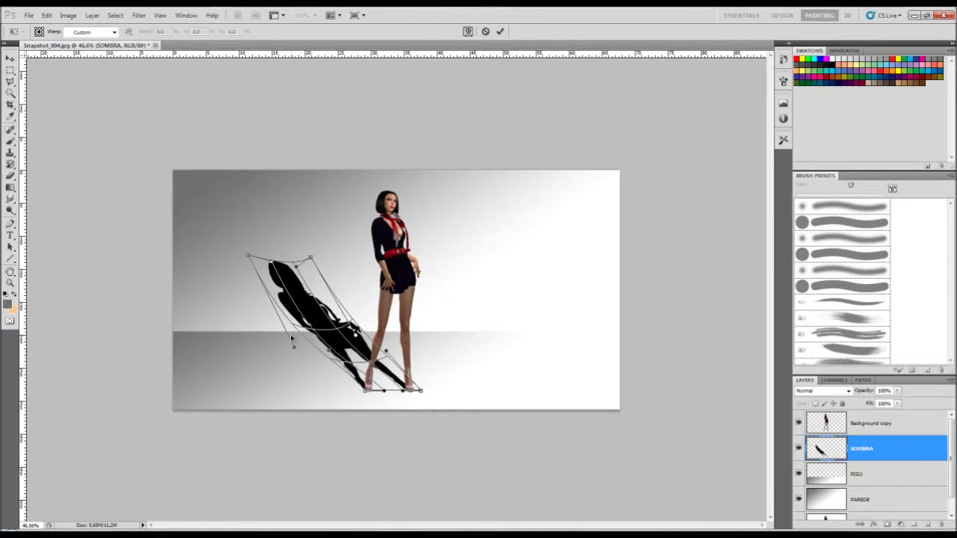
drag(296, 325, 288, 331)
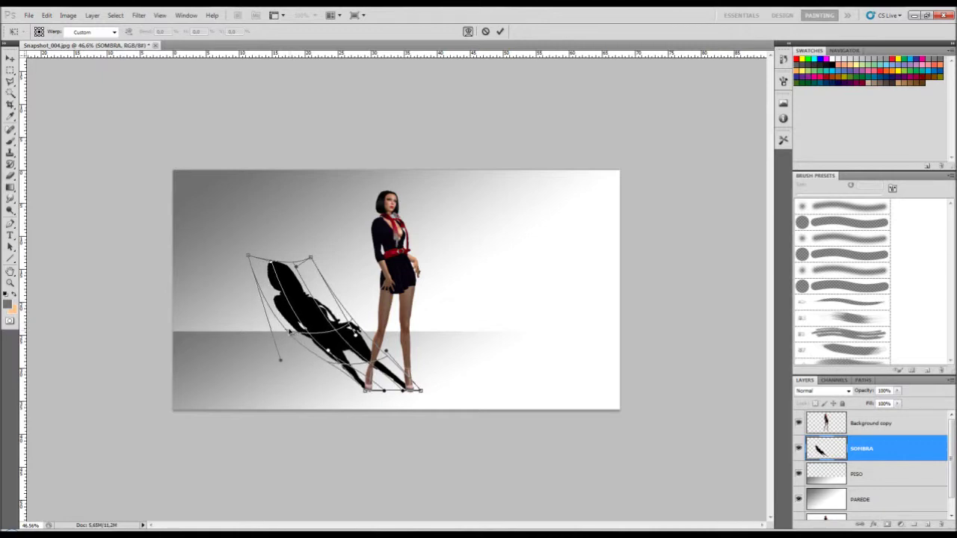
drag(354, 322, 317, 326)
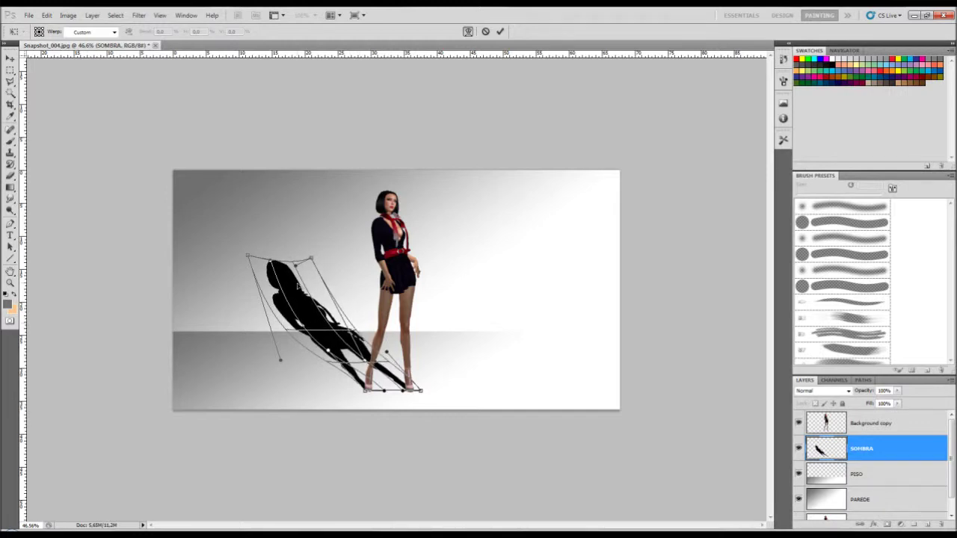
Refine the warp by raising the shadow's head and upper edge and curving its legs outward along the floor, and apply it
drag(271, 260, 300, 251)
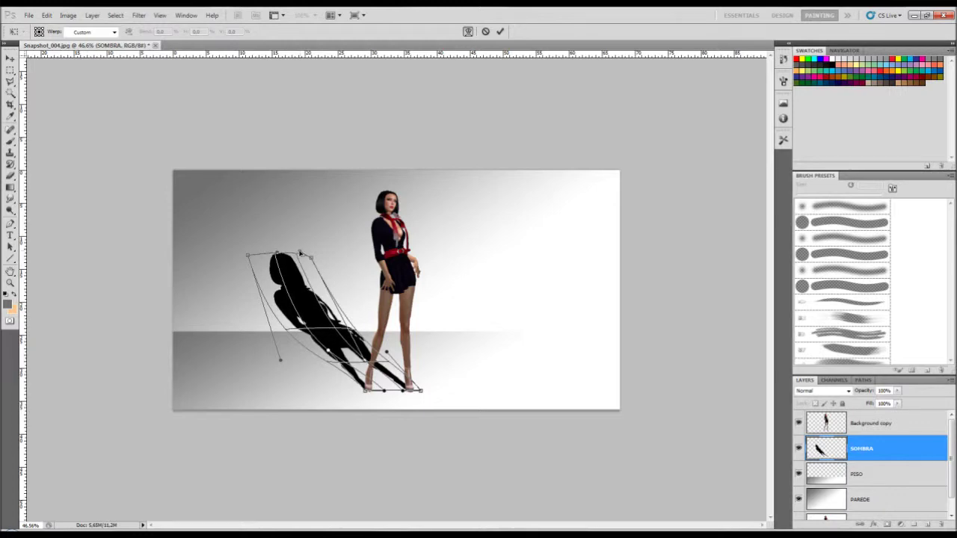
drag(311, 317, 308, 319)
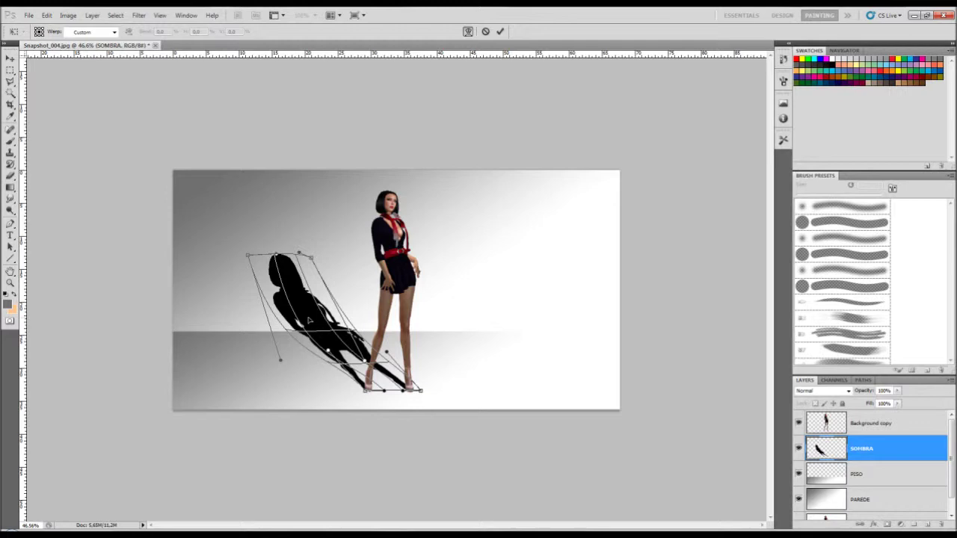
drag(313, 259, 318, 258)
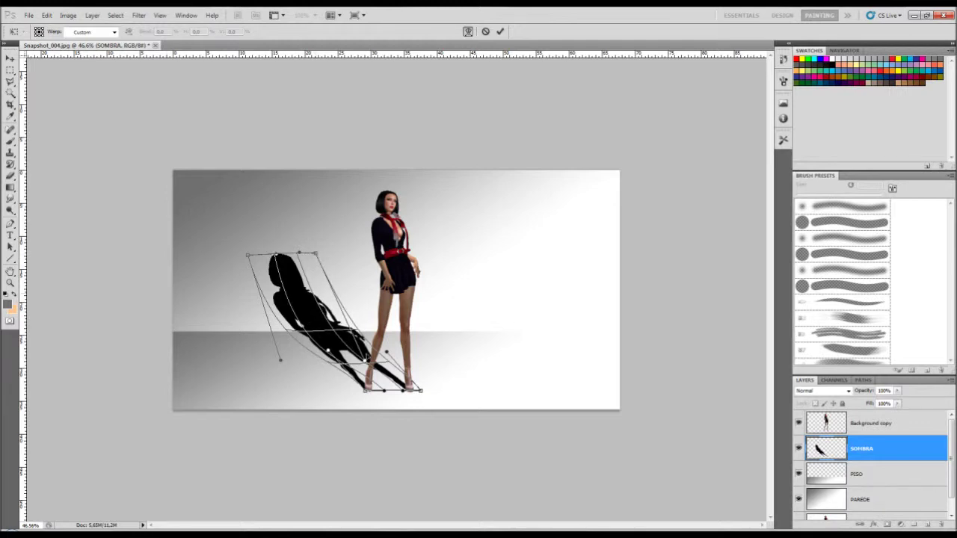
drag(365, 362, 326, 367)
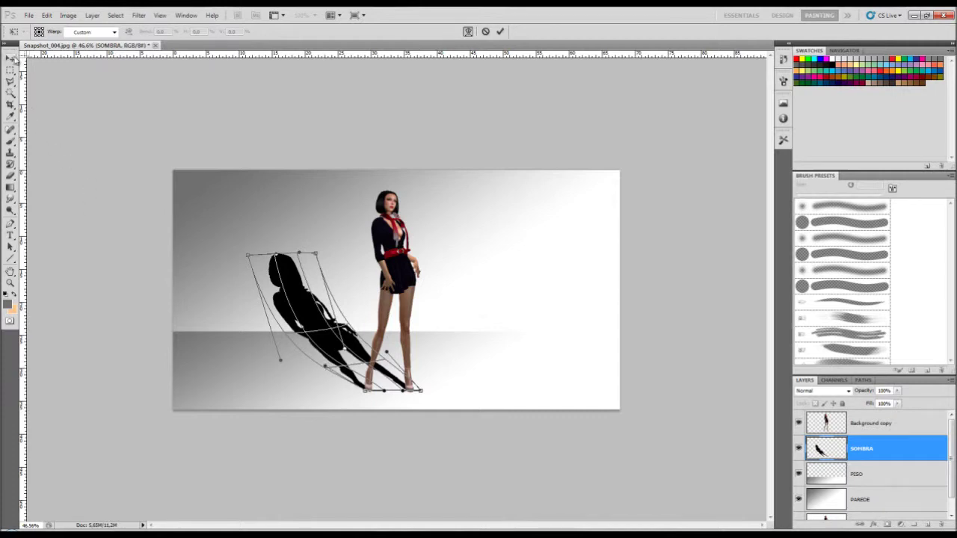
click(10, 58)
click(442, 211)
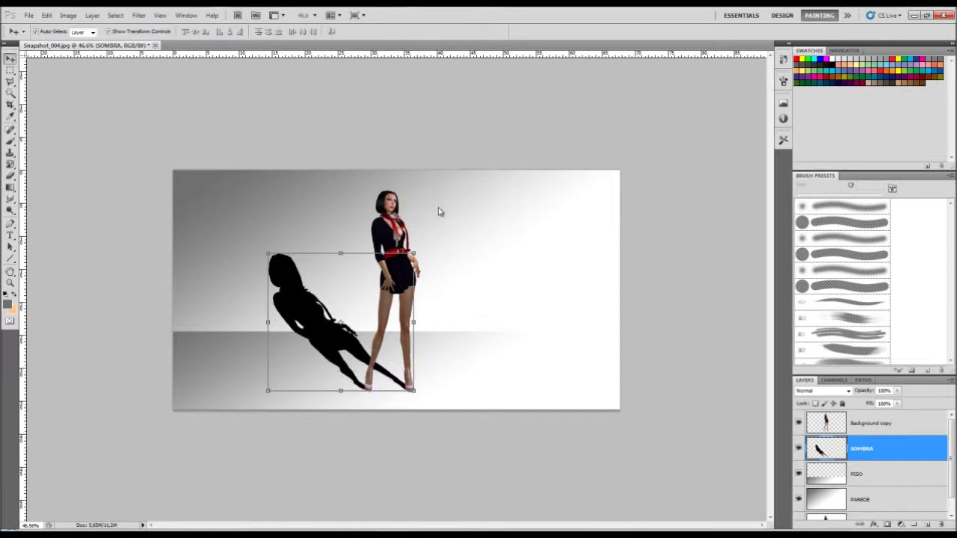
Lower the opacity of the SOMBRA layer slightly so the shadow turns translucent grey
click(478, 214)
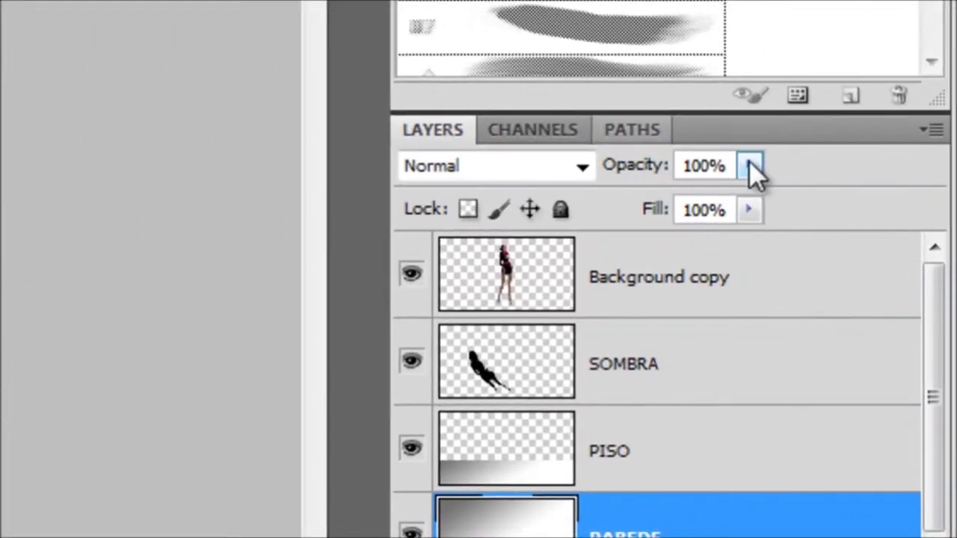
click(750, 163)
drag(752, 207, 790, 210)
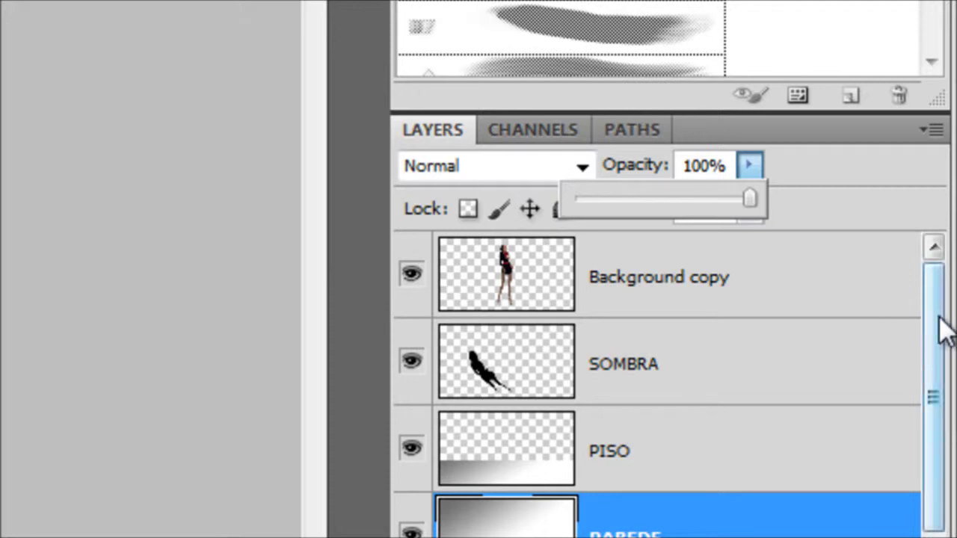
drag(938, 320, 949, 326)
click(552, 375)
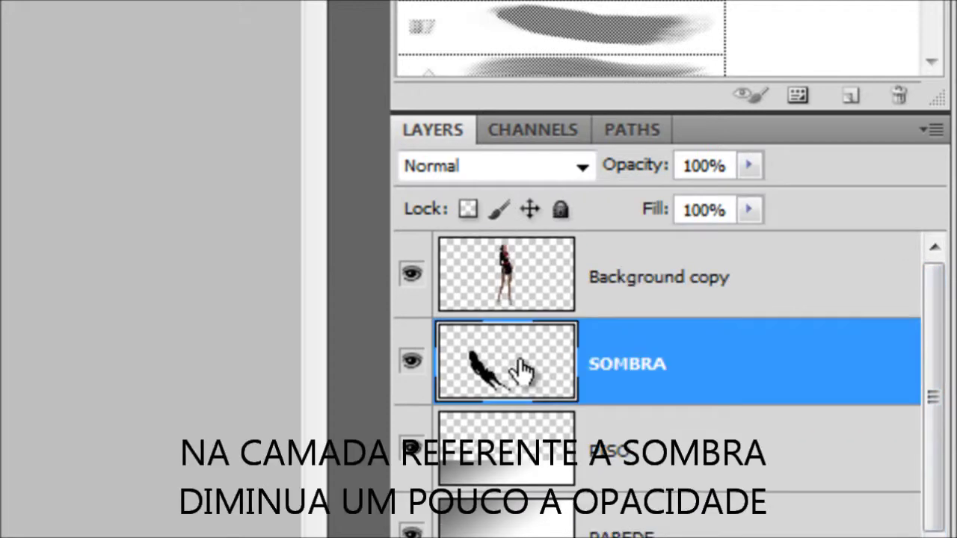
click(746, 169)
drag(748, 207, 712, 207)
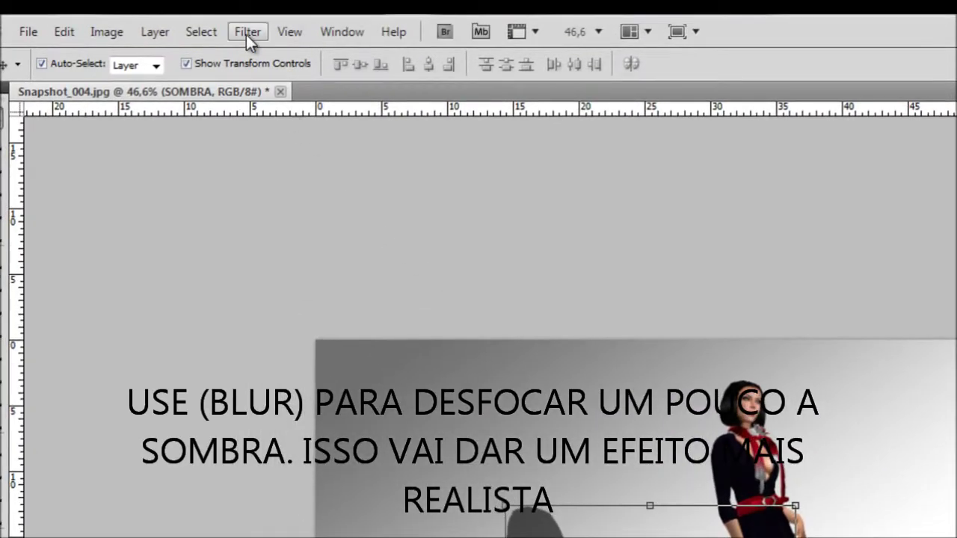
Soften the SOMBRA layer with a Gaussian Blur of 6.3 pixels radius, previewing the shadow's head
click(246, 34)
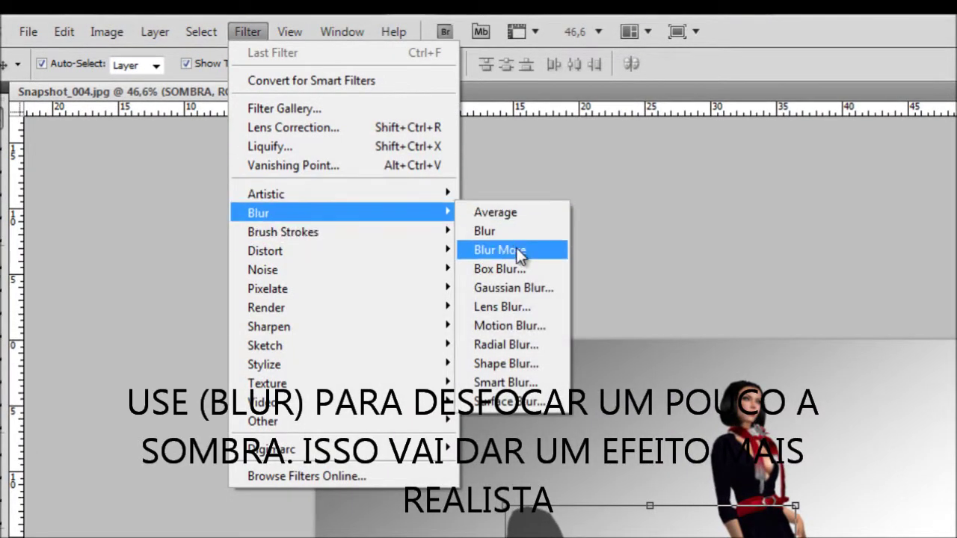
click(532, 291)
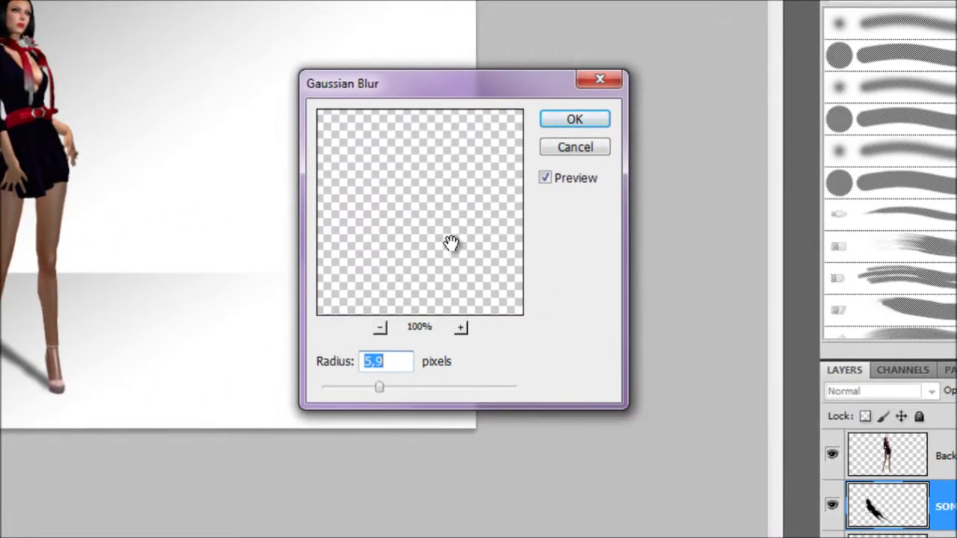
drag(450, 243, 871, 393)
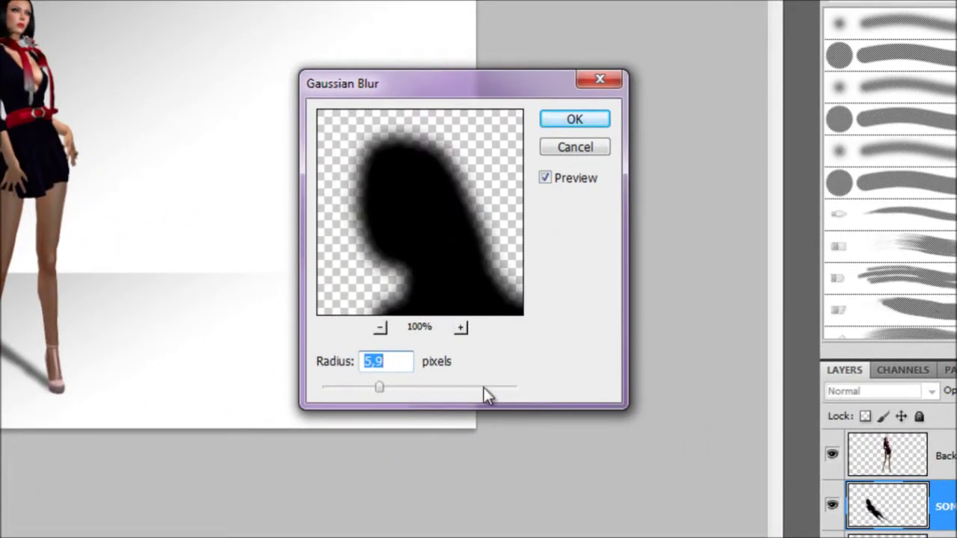
drag(350, 388, 383, 394)
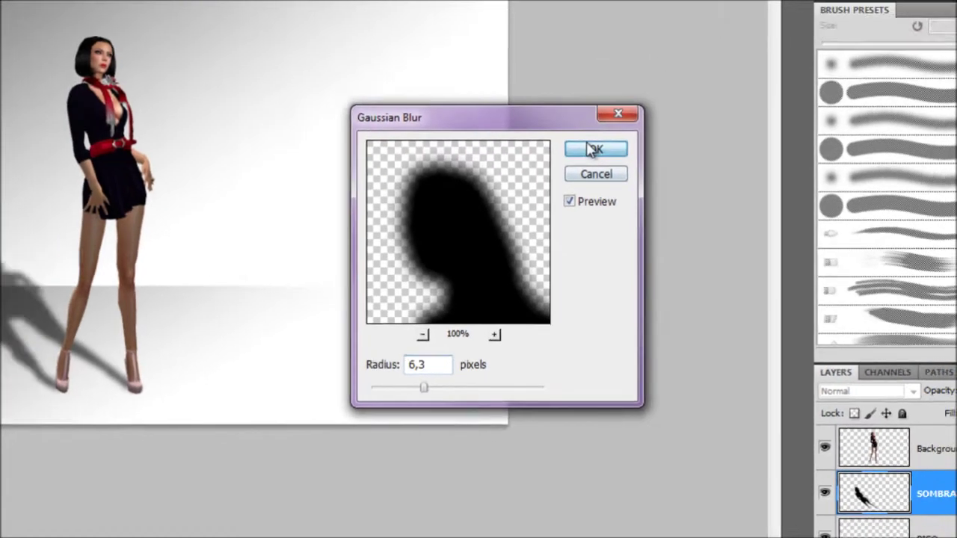
click(574, 120)
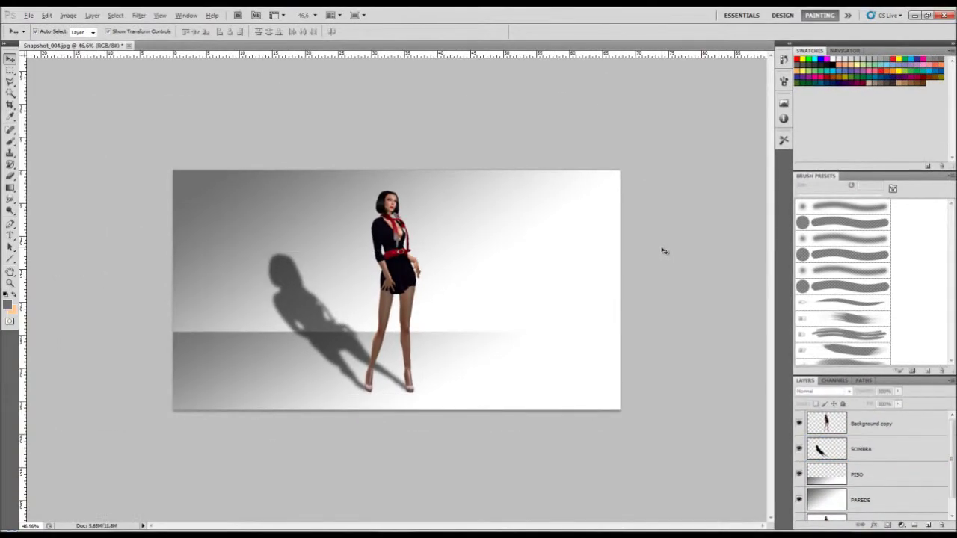
Crop the image at full height, trimming a narrow strip beside the shadow and a wider empty strip on the woman's other side
key(ctrl+minus)
key(ctrl+plus)
key(ctrl+plus)
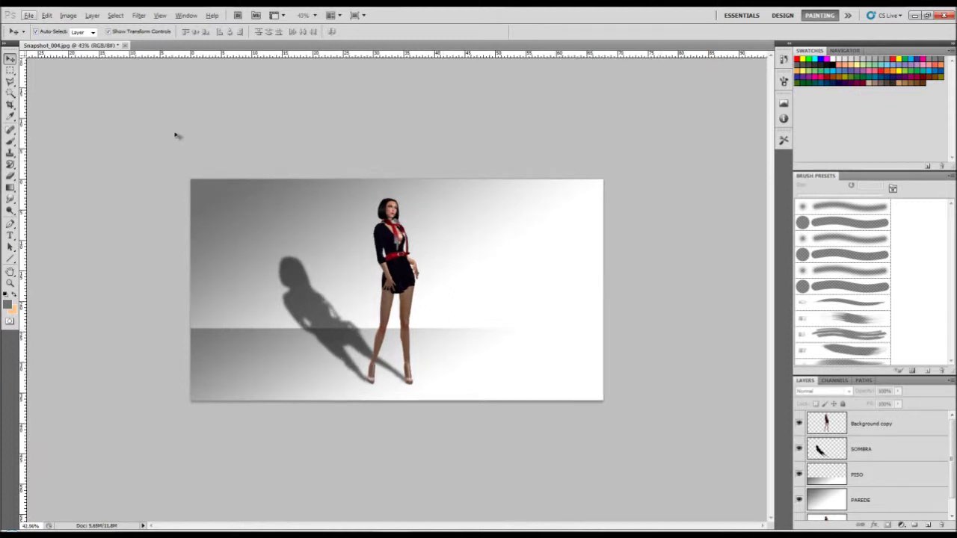
click(11, 105)
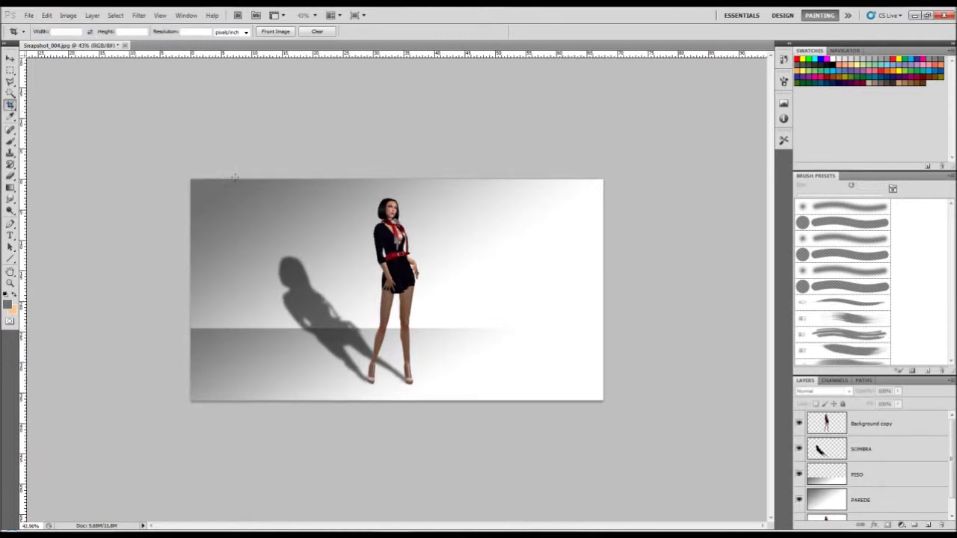
mouse_move(527, 433)
mouse_down()
mouse_move(496, 428)
mouse_move(487, 404)
mouse_up()
drag(489, 289, 516, 289)
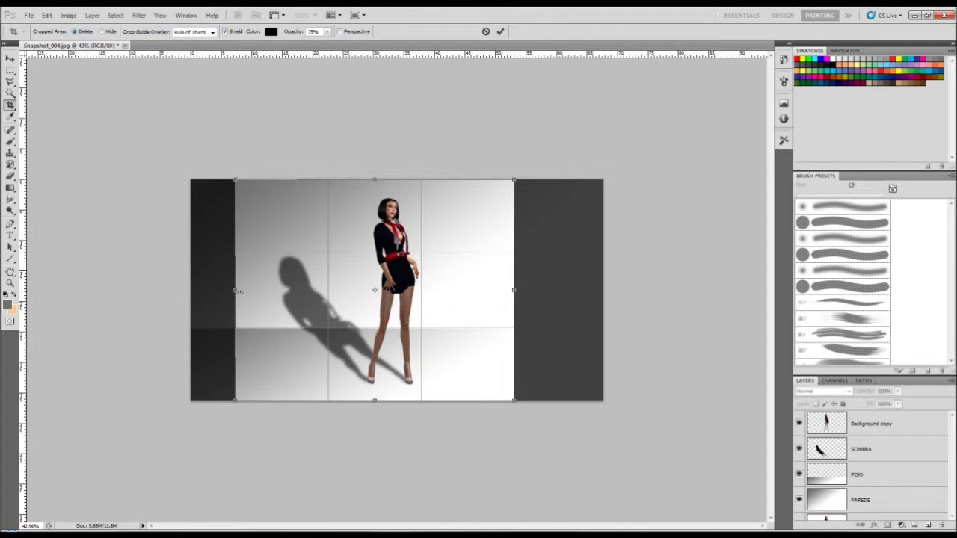
drag(238, 291, 242, 290)
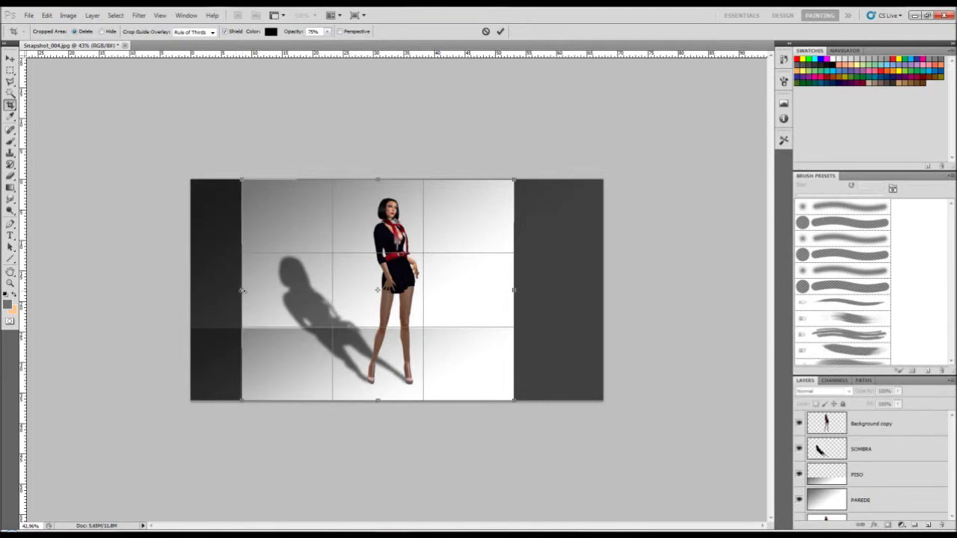
key(Return)
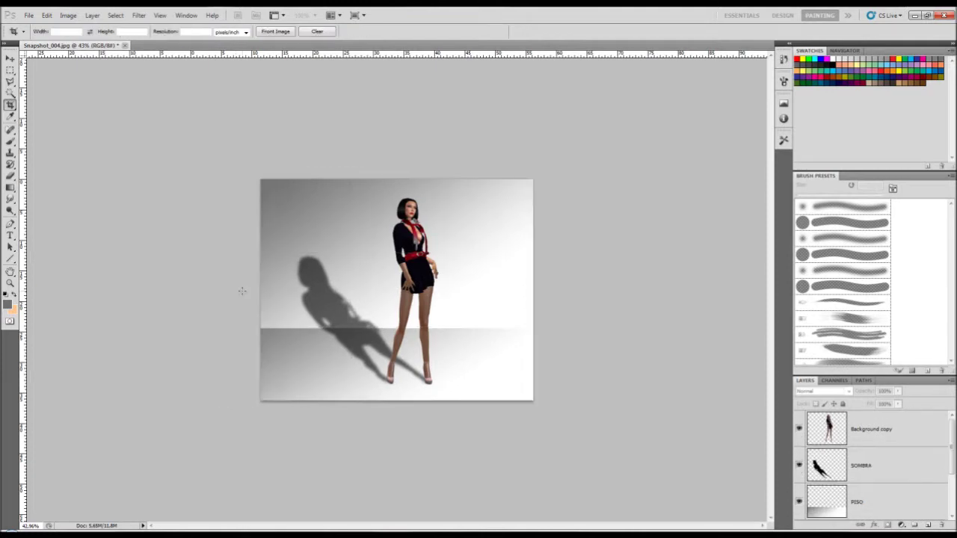